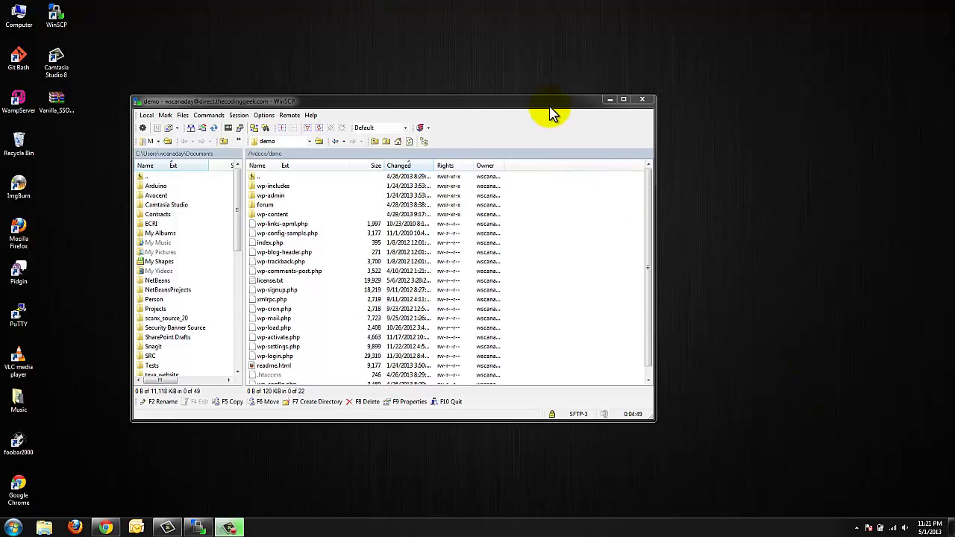
Open class.settingscontroller.php from the remote folder forum/applications/dashboard/controllers
drag(544, 100, 655, 123)
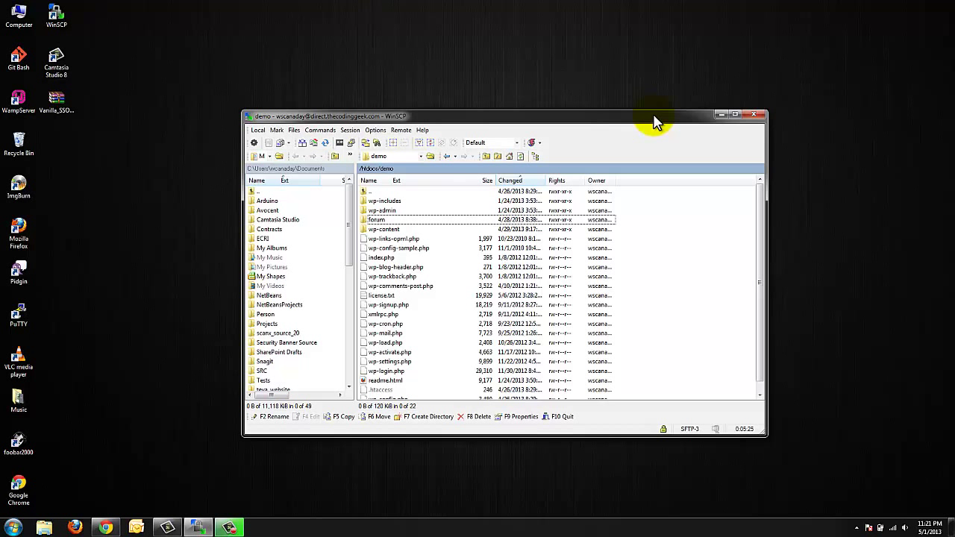
drag(646, 119, 633, 73)
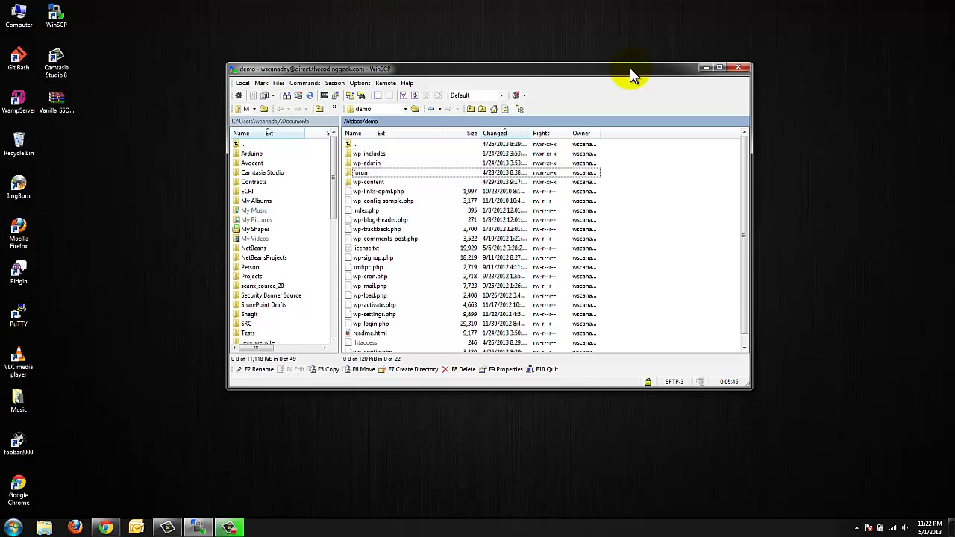
double_click(364, 174)
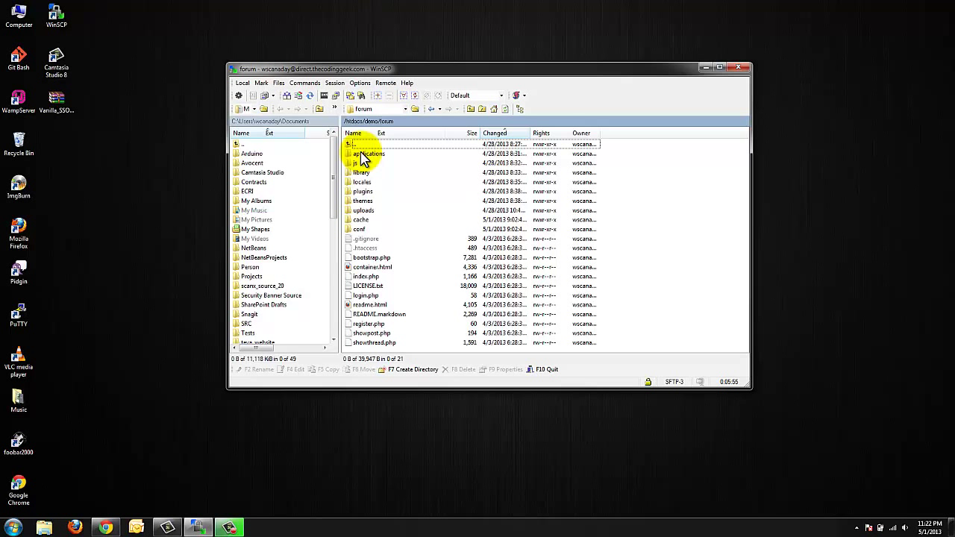
double_click(363, 155)
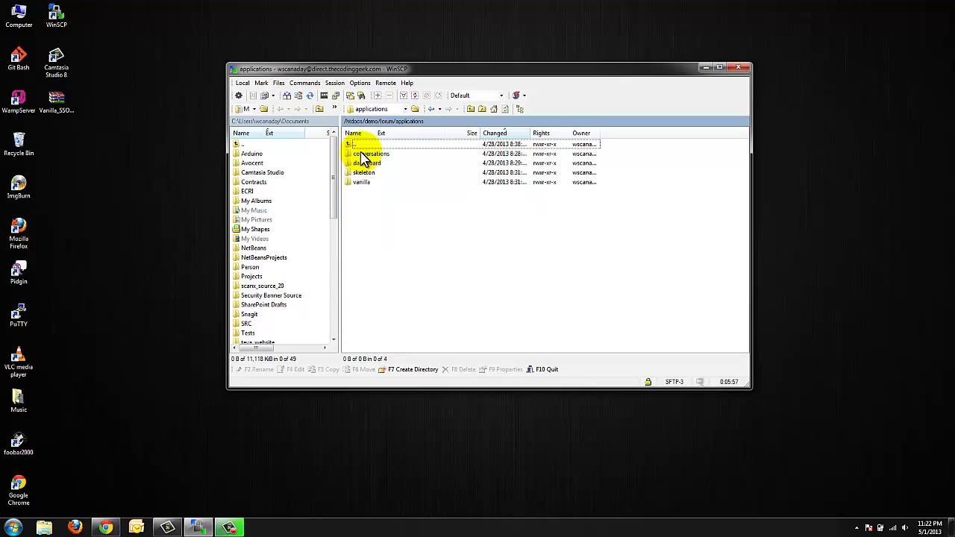
double_click(363, 164)
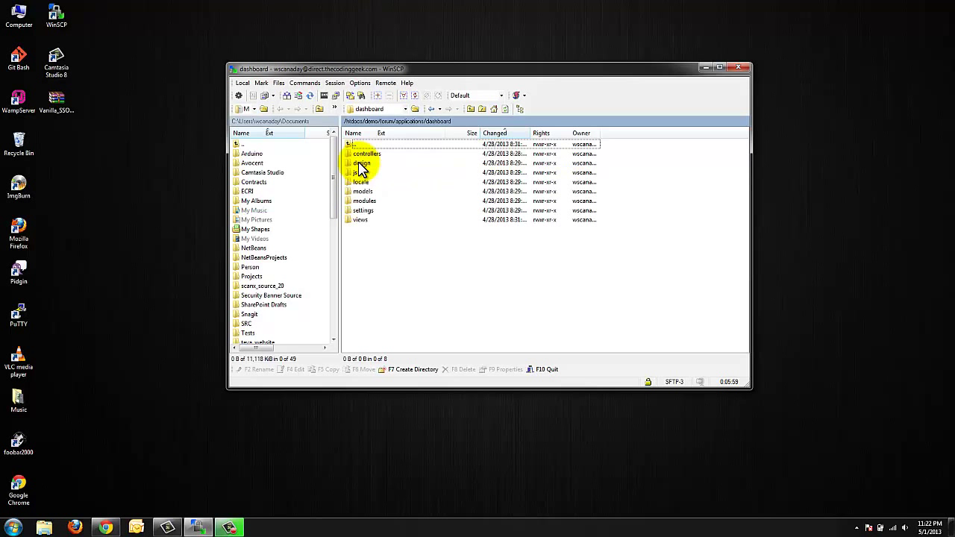
double_click(365, 156)
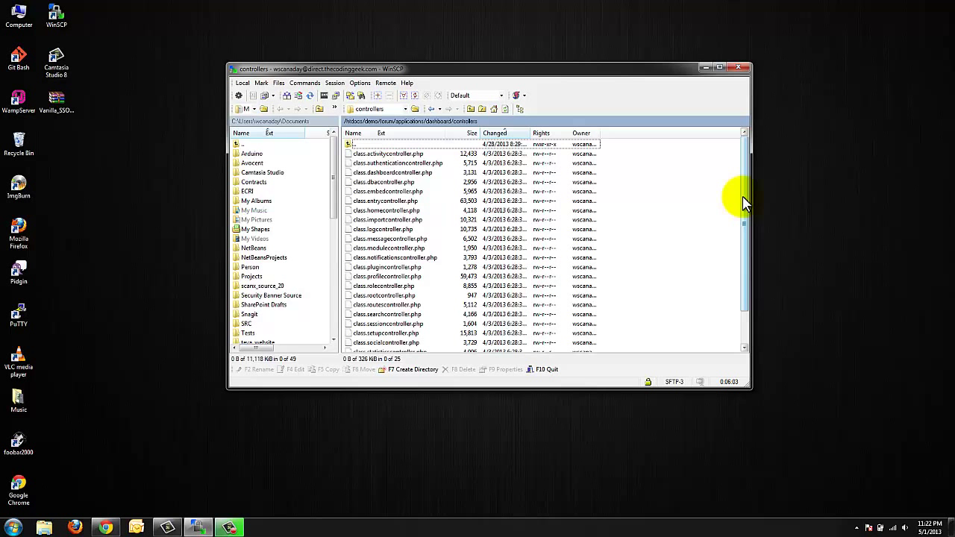
drag(744, 202, 731, 256)
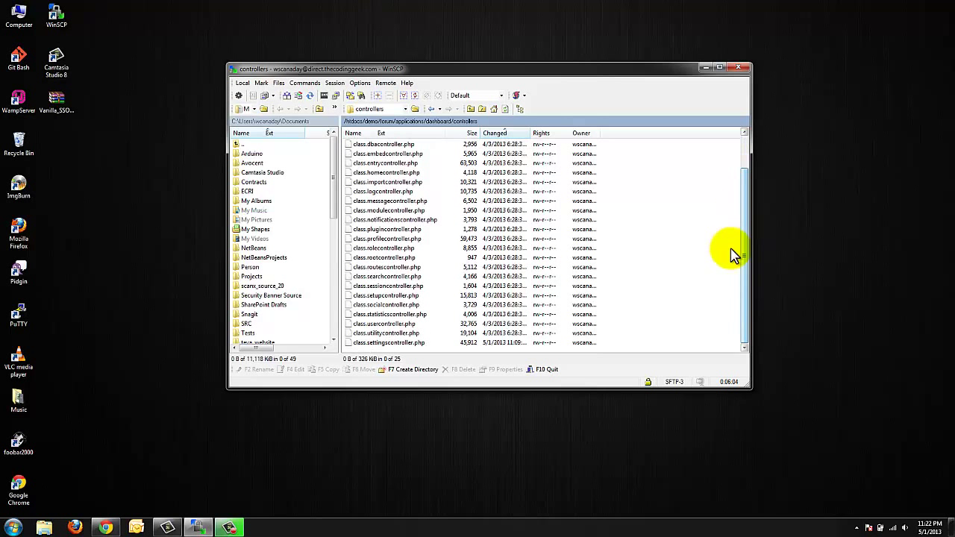
double_click(413, 342)
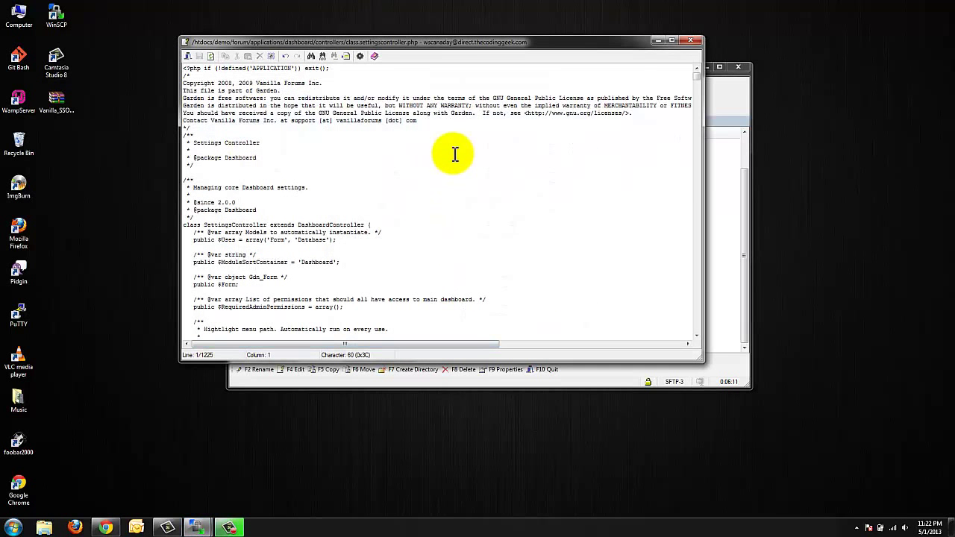
Examine the code around line 895 of the settings controller file, close it and return to the remote dashboard folder
click(345, 57)
text(895)
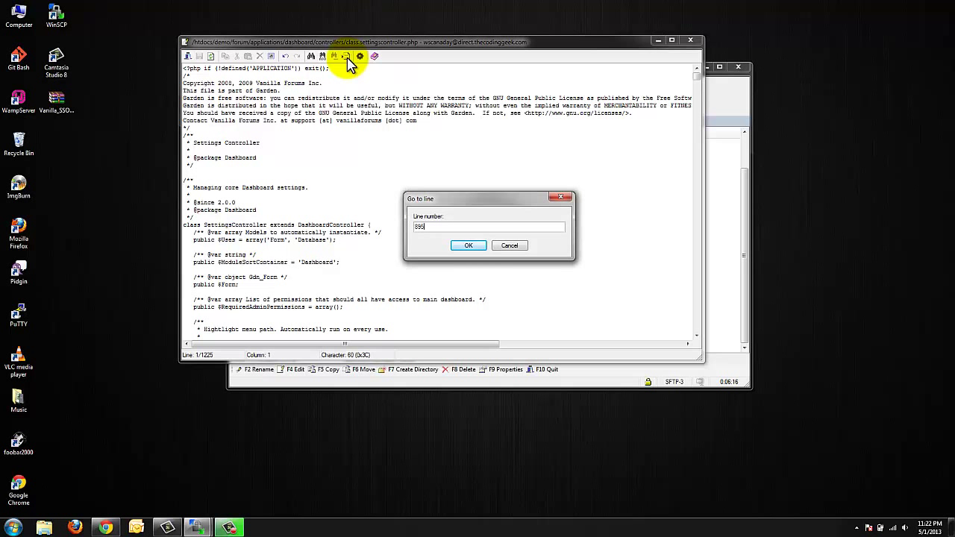
key(Return)
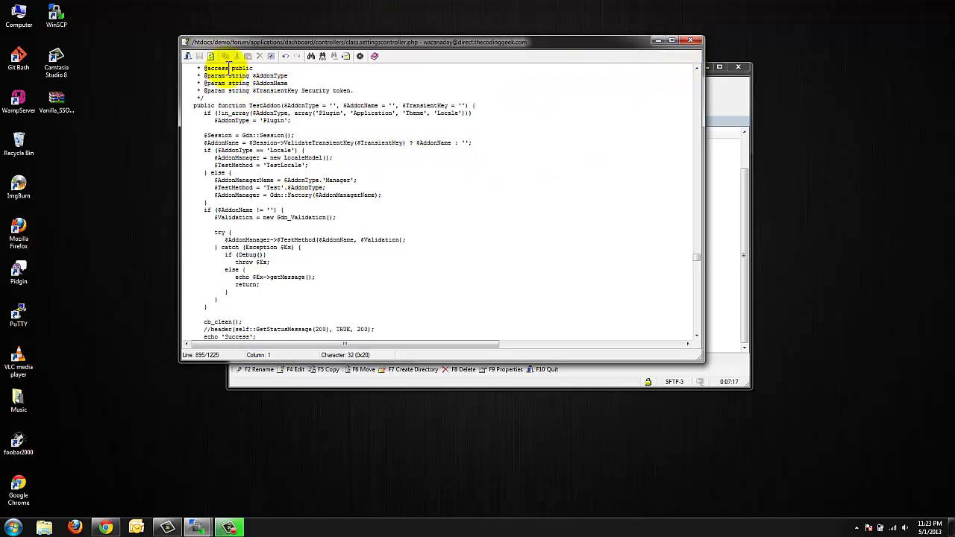
click(693, 45)
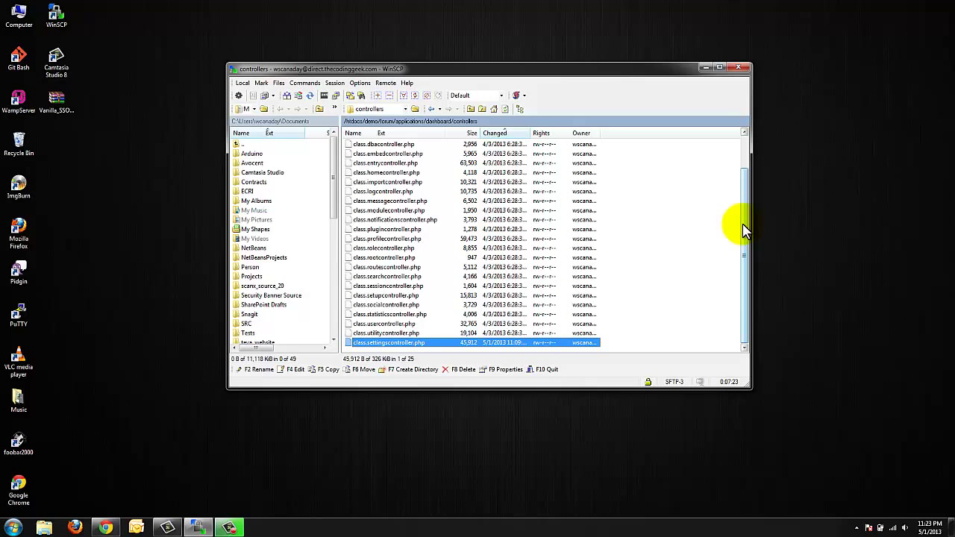
drag(743, 232, 748, 159)
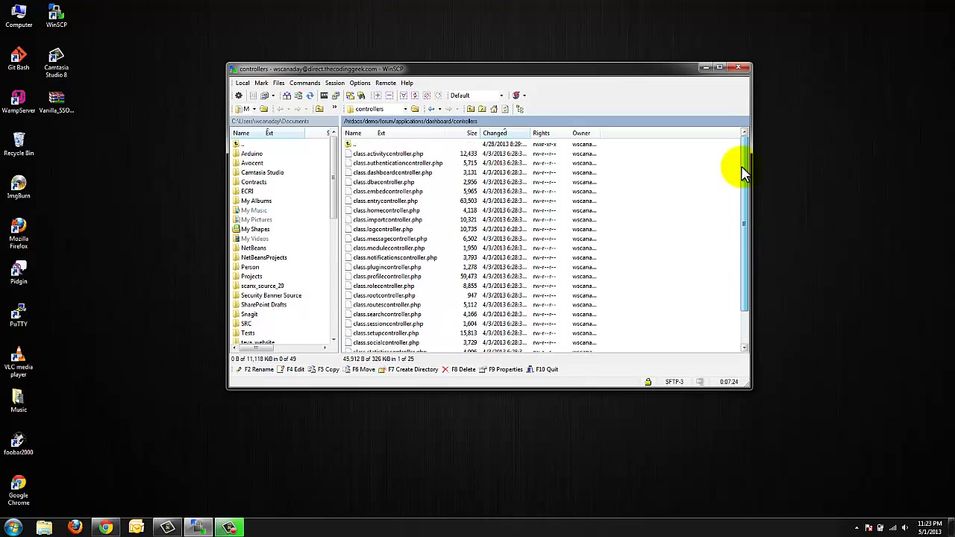
double_click(349, 145)
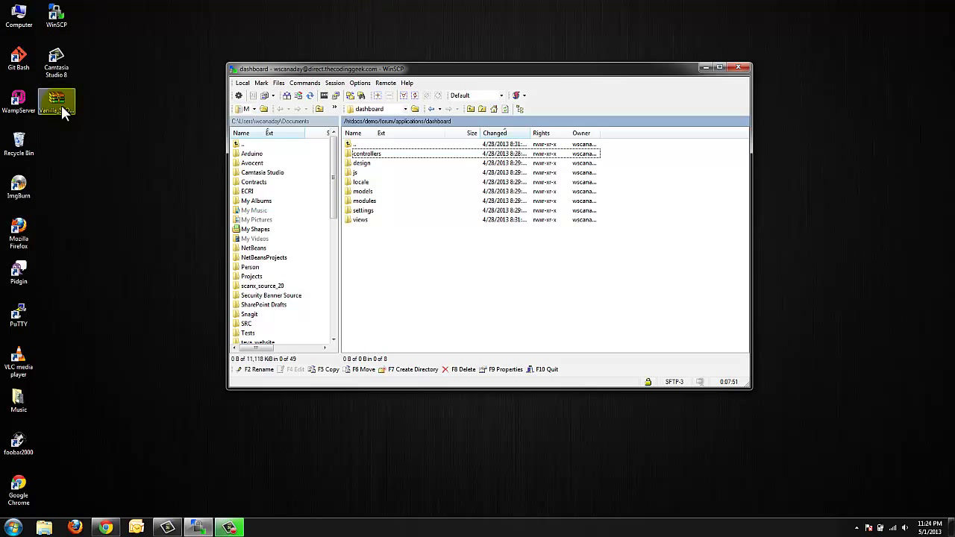
Extract the Vanilla_SSO archive directly onto the desktop and open the extracted Vanilla SSO folder
right_click(62, 106)
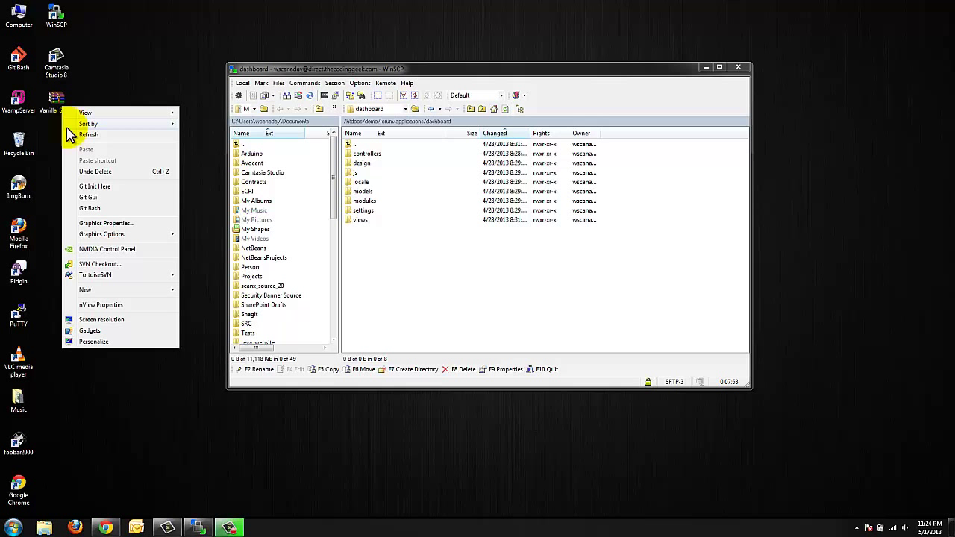
click(58, 141)
click(55, 108)
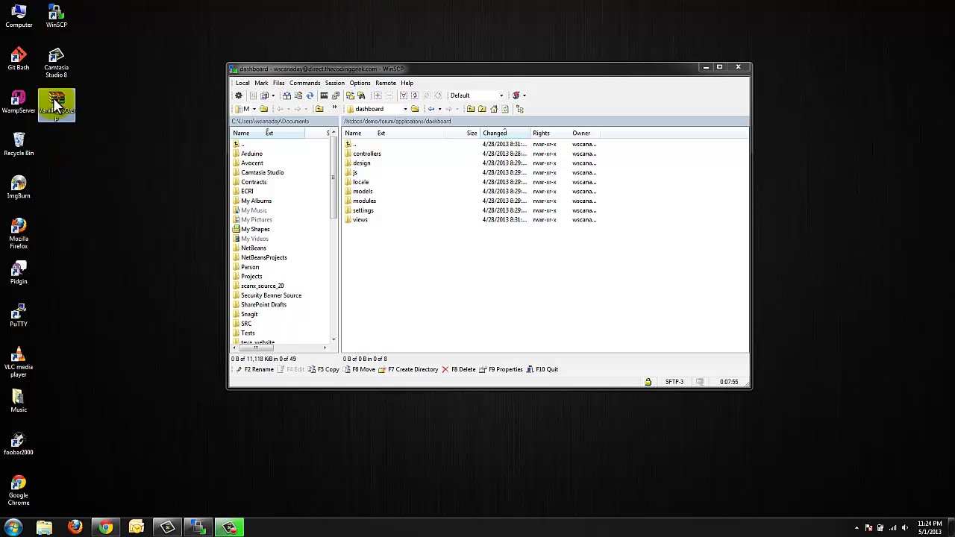
right_click(53, 99)
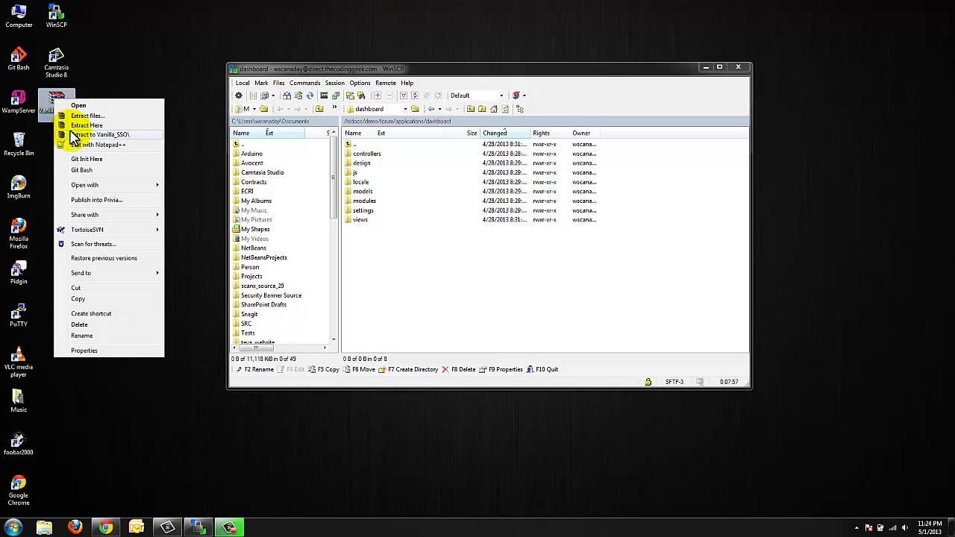
click(78, 125)
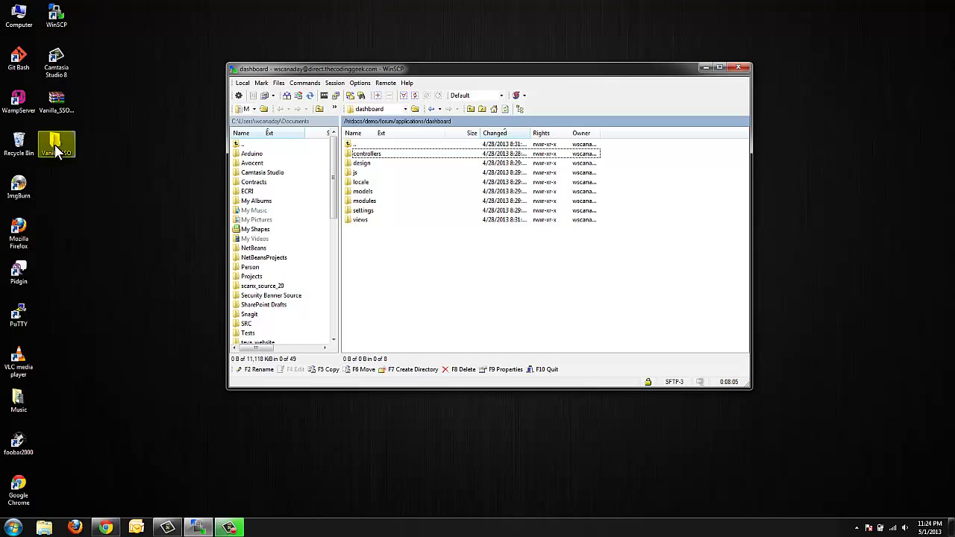
double_click(57, 149)
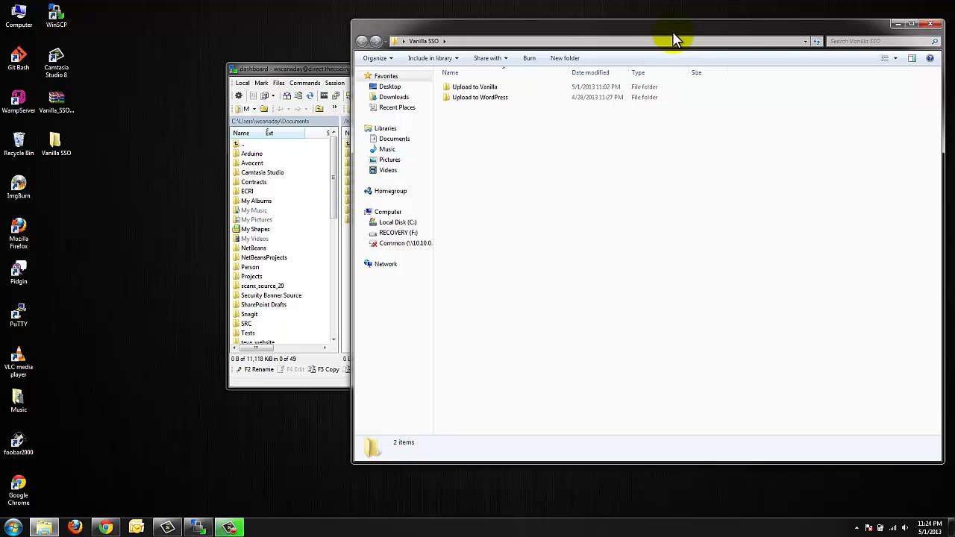
drag(674, 39, 681, 26)
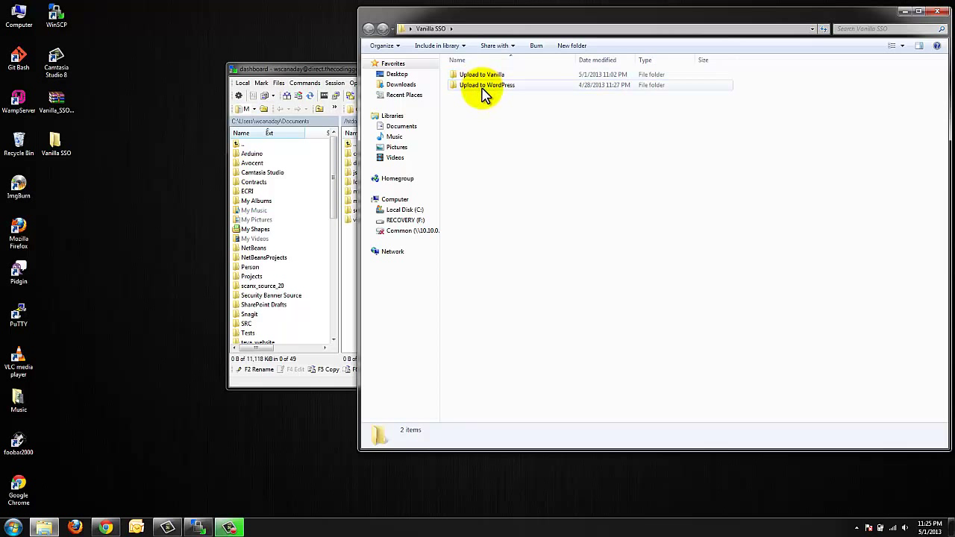
Switch to WinSCP and browse the server to the forum's plugins folder, /htdocs/demo/forum/plugins
click(333, 77)
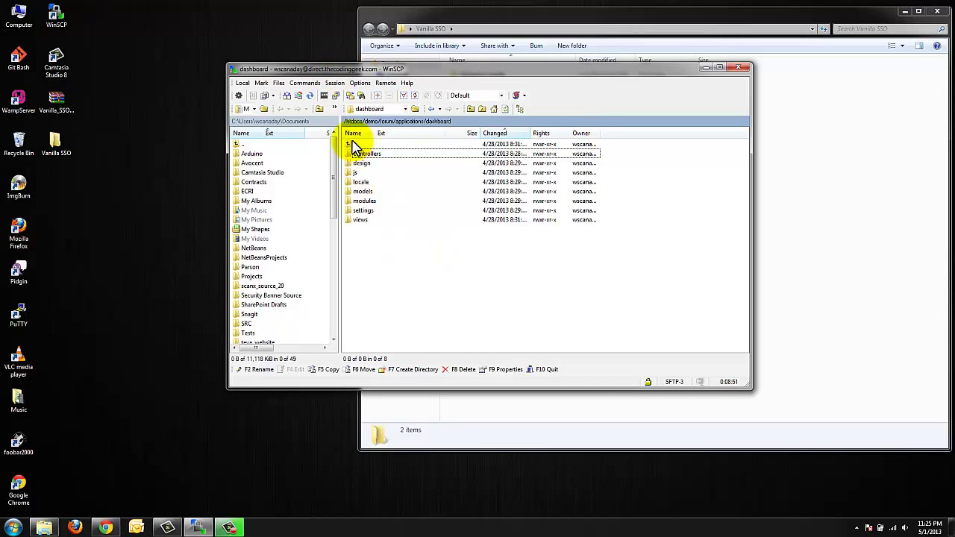
click(431, 110)
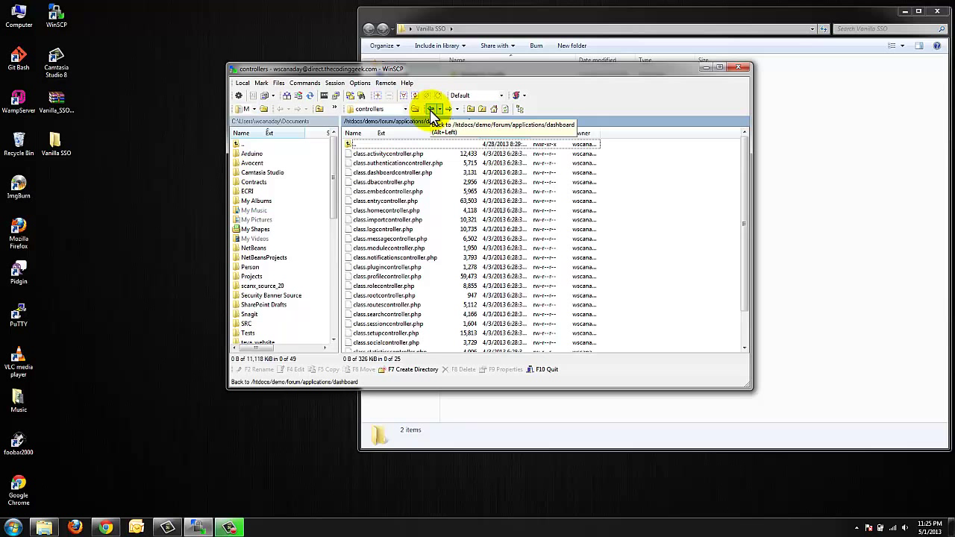
click(430, 109)
click(431, 110)
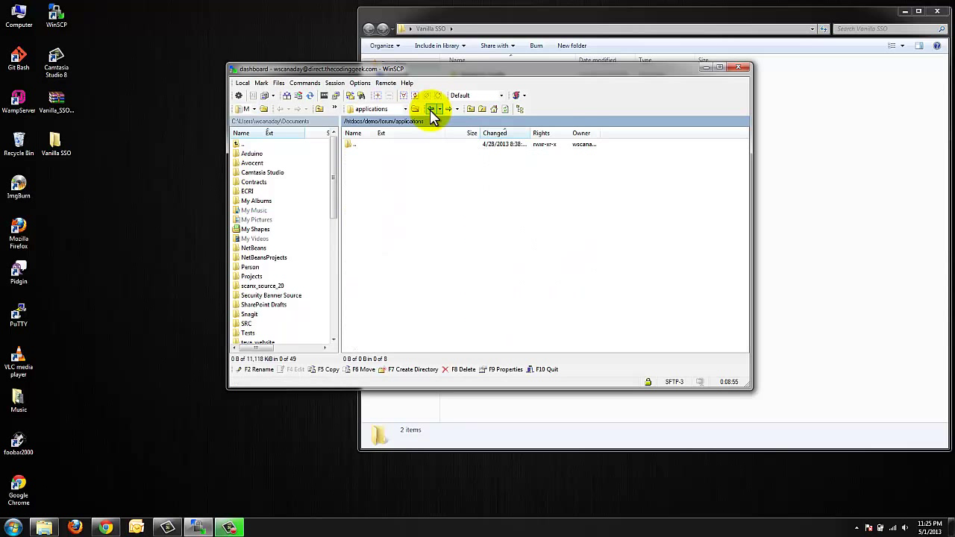
click(431, 110)
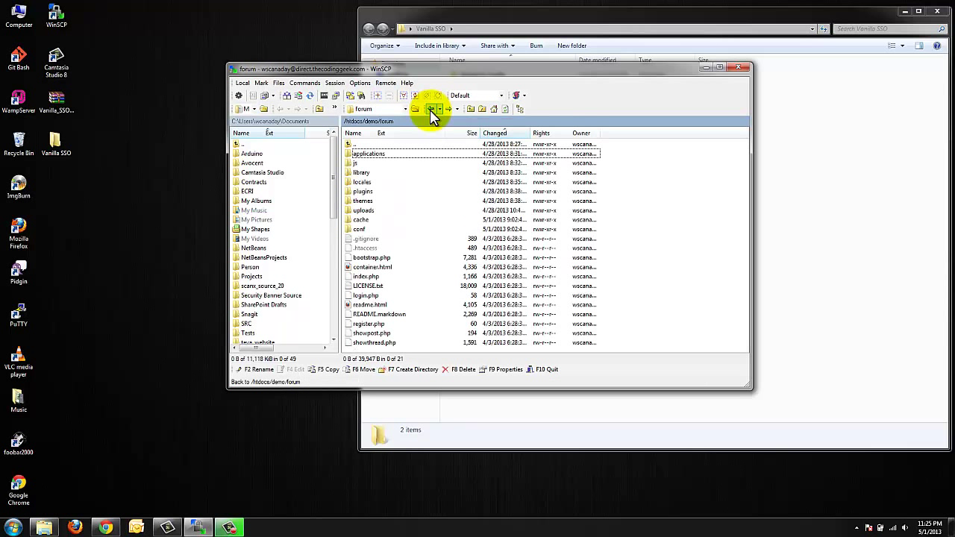
double_click(361, 192)
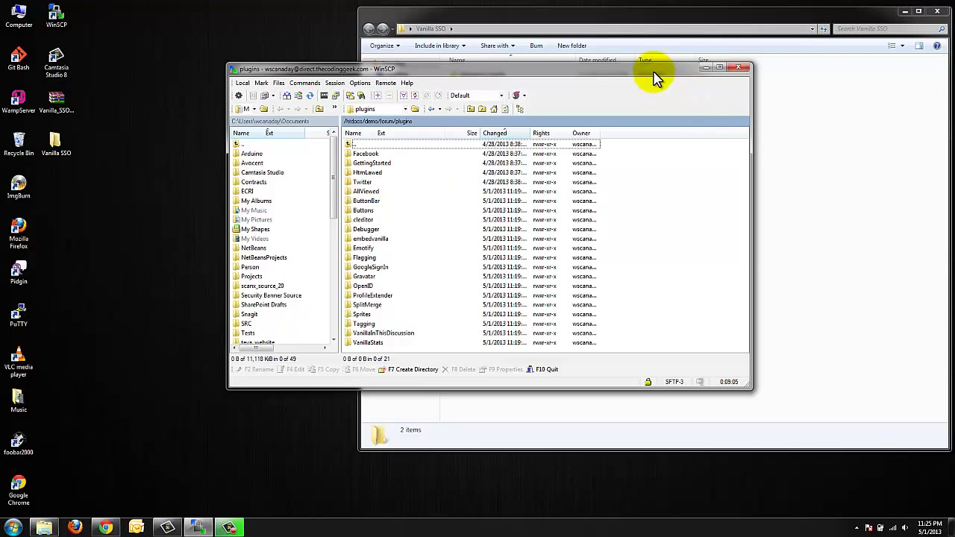
drag(654, 71, 658, 132)
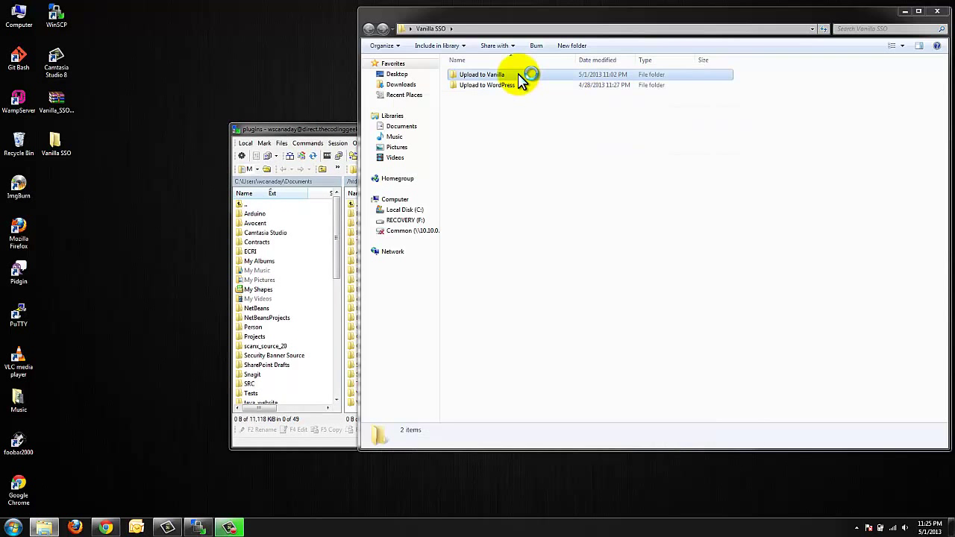
Upload the jsconnect folder from Upload to Vanilla into the remote forum/plugins folder
double_click(522, 76)
click(469, 77)
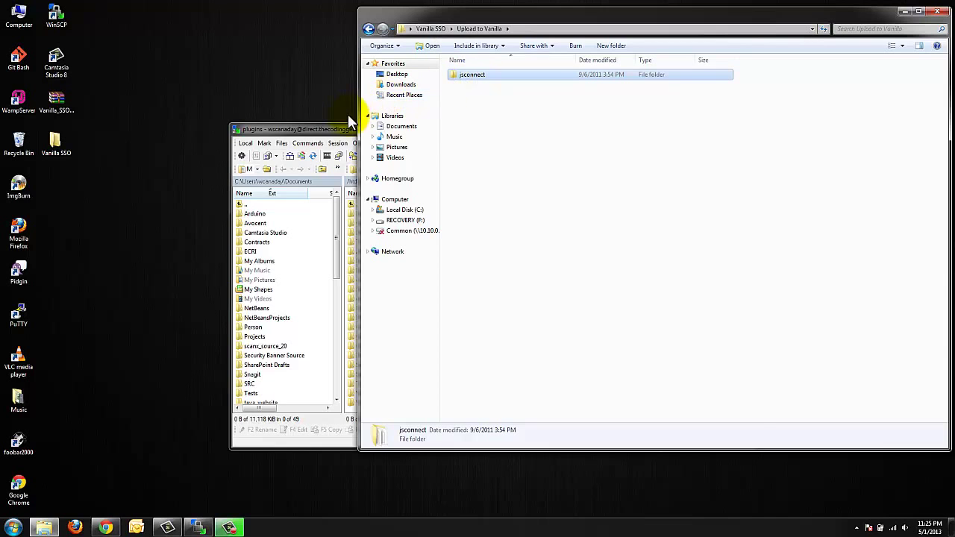
drag(341, 131, 235, 143)
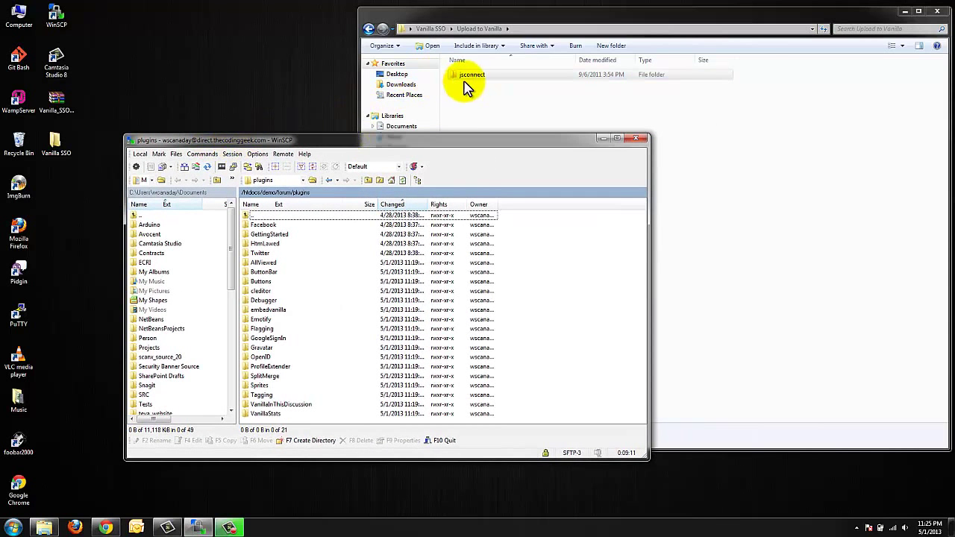
drag(465, 75, 504, 288)
drag(518, 342, 519, 342)
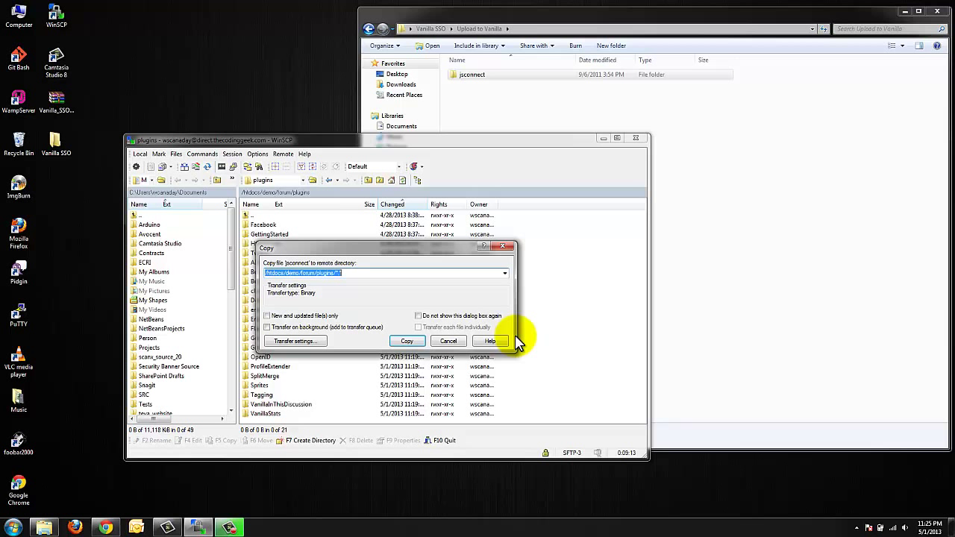
click(411, 343)
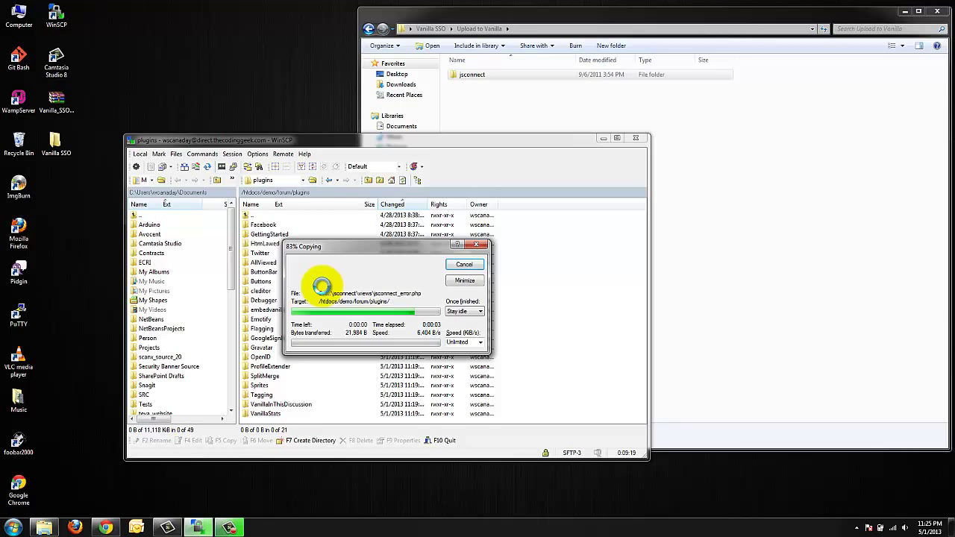
Browse the server to the WordPress plugins folder, /htdocs/demo/wp-content/plugins
double_click(246, 216)
double_click(245, 217)
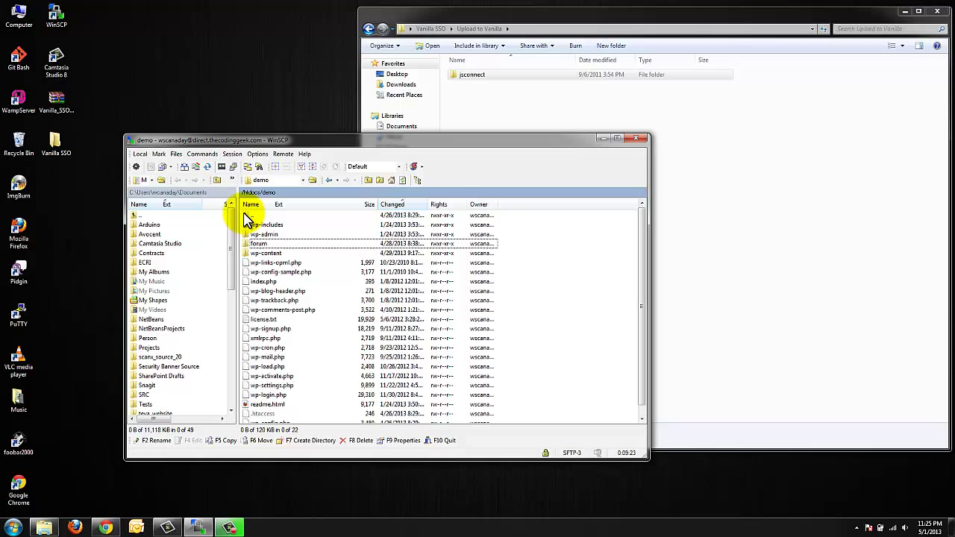
double_click(263, 253)
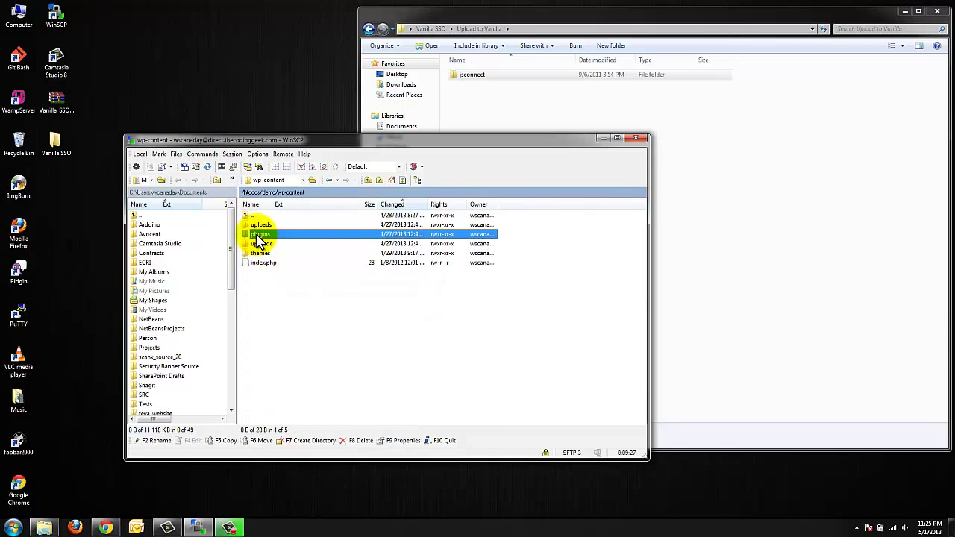
double_click(262, 235)
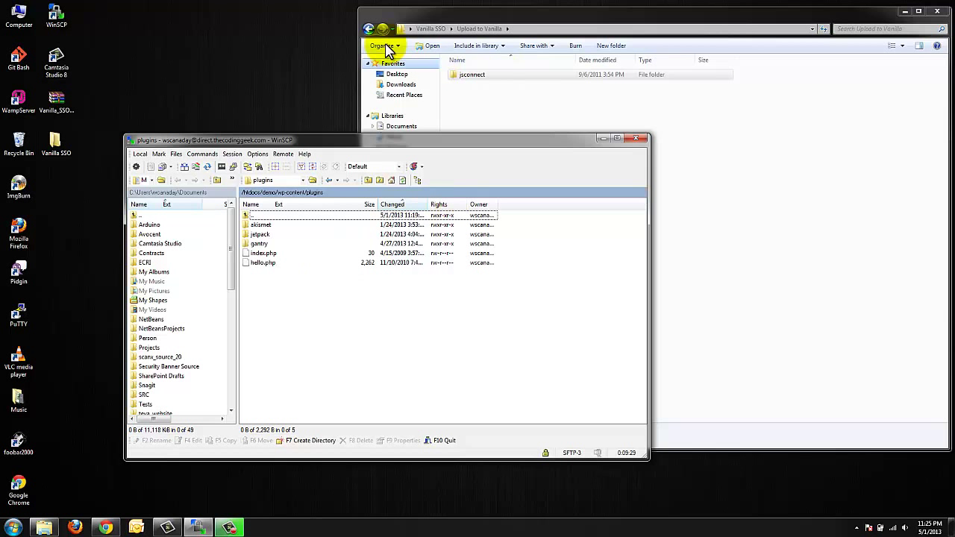
Upload the wp-vanilla-connect folder from Upload to WordPress into the remote wp-content/plugins folder
click(373, 33)
click(371, 30)
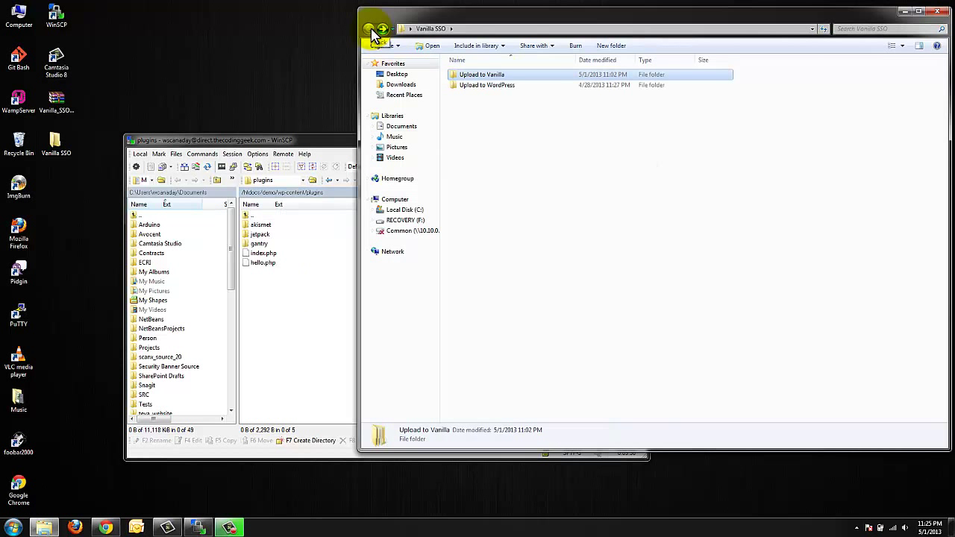
double_click(512, 88)
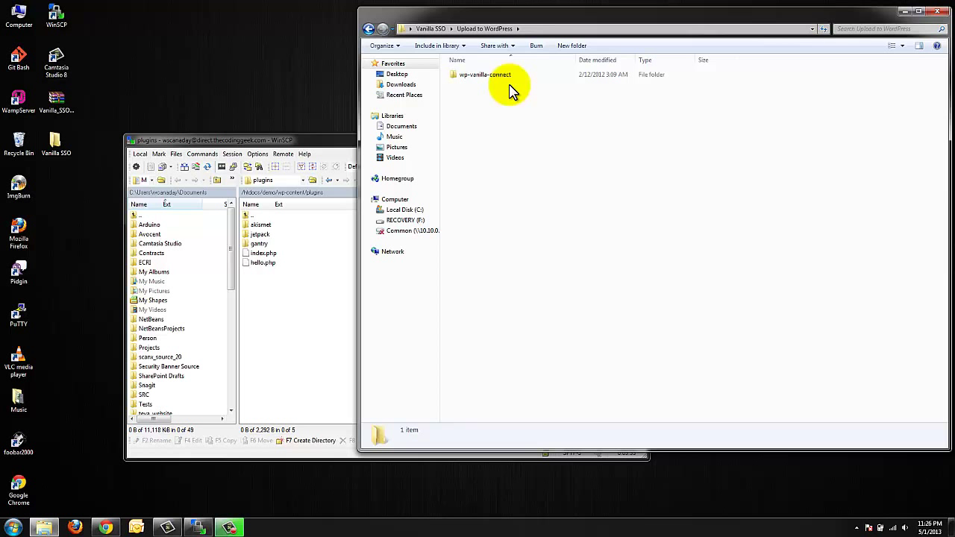
drag(509, 84, 304, 324)
click(400, 340)
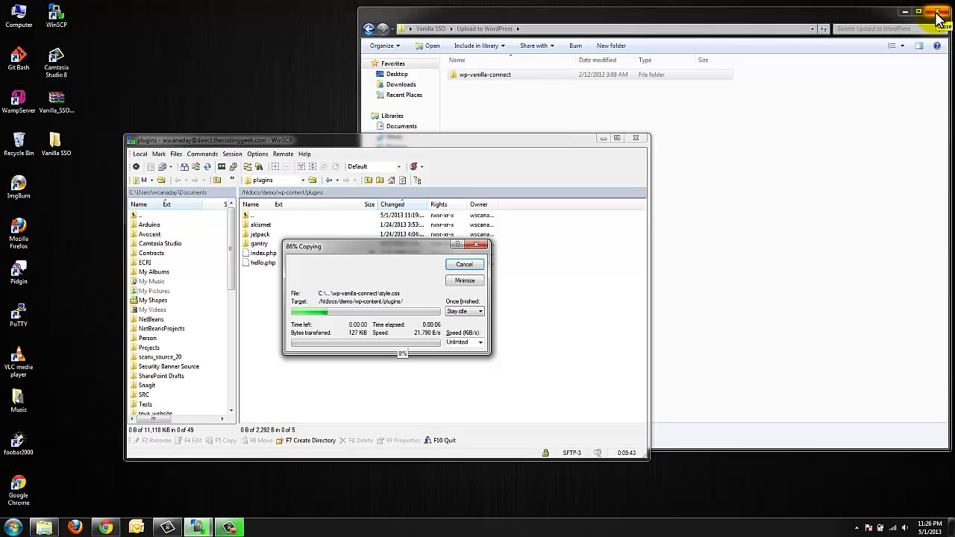
Close the upload folder window, switch to Chrome and open the Vanilla forum's dashboard
click(939, 16)
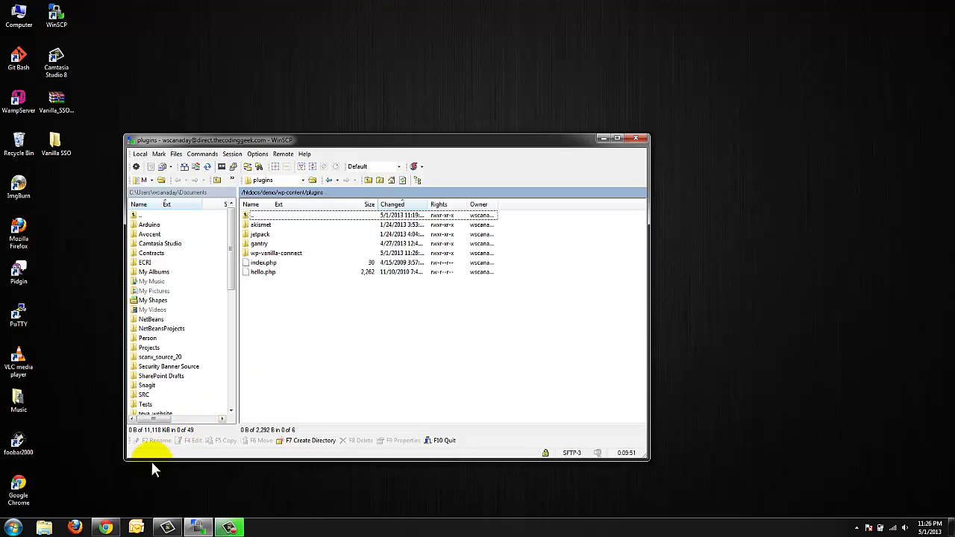
mouse_move(106, 529)
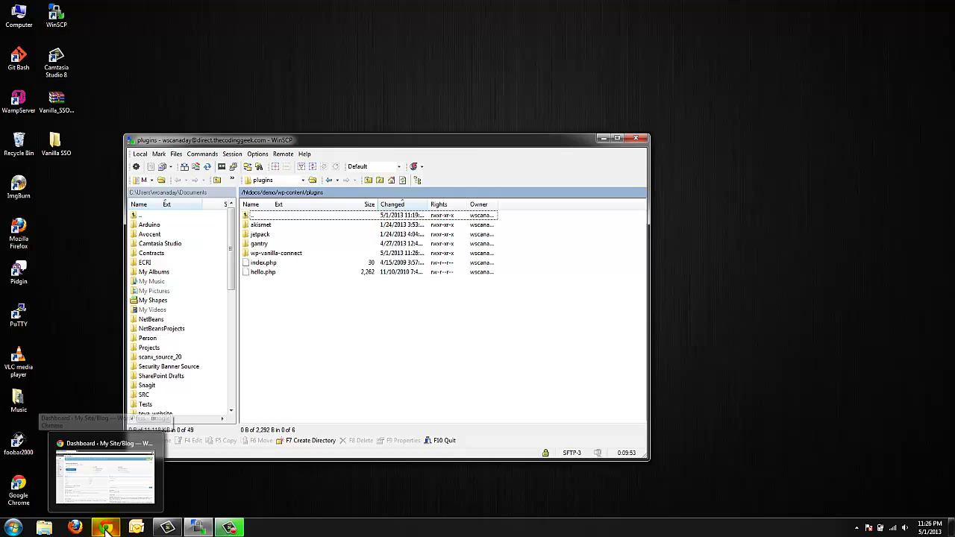
click(106, 528)
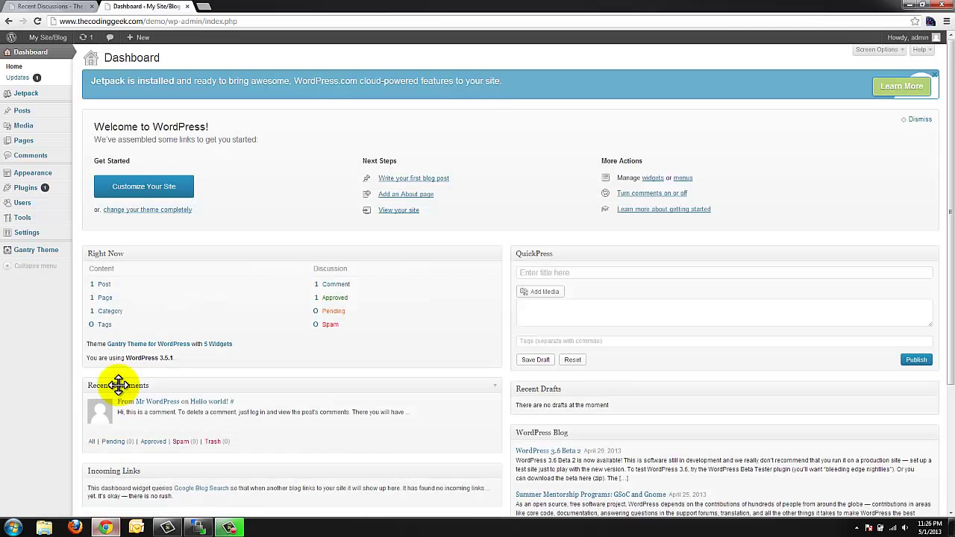
click(60, 7)
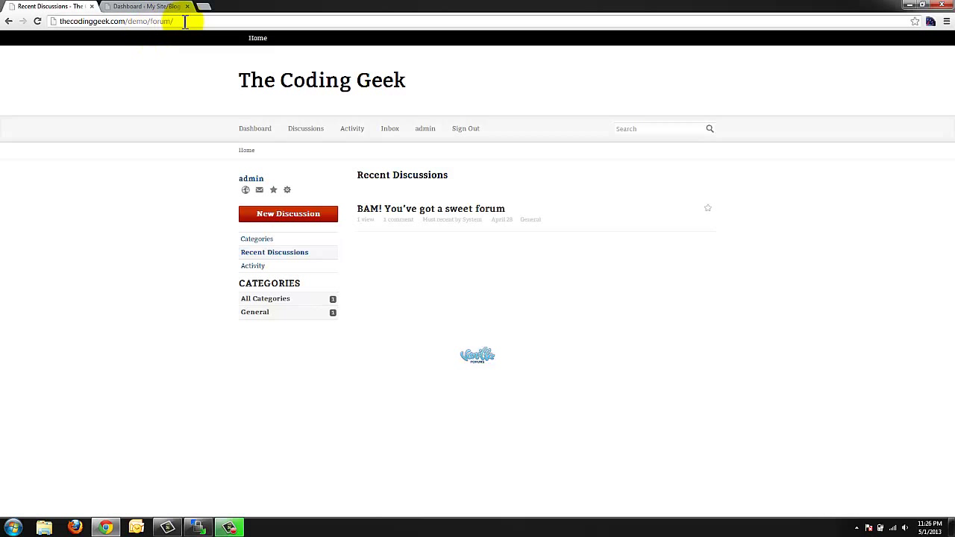
click(251, 132)
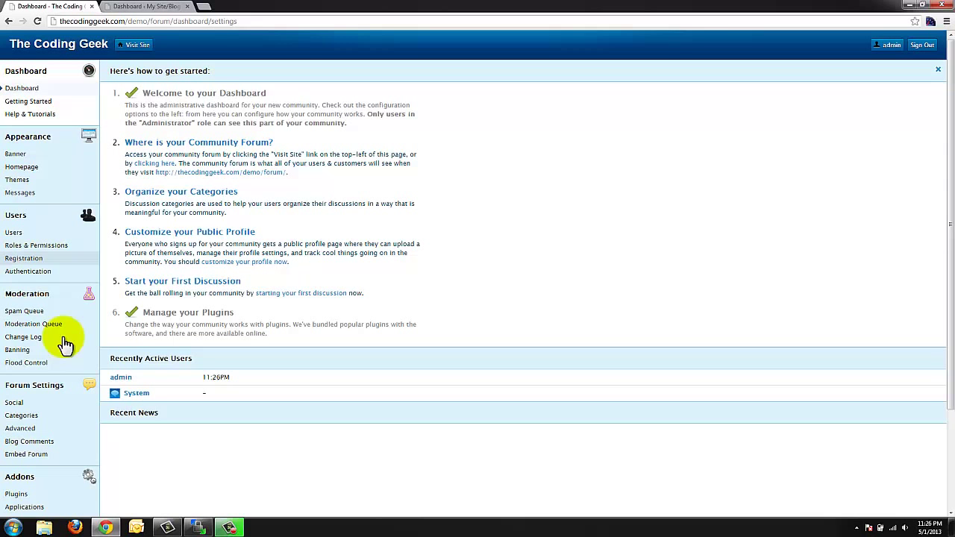
Enable the Vanilla jsConnect plugin in the forum's plugin management page
scroll(39, 441, down, 2)
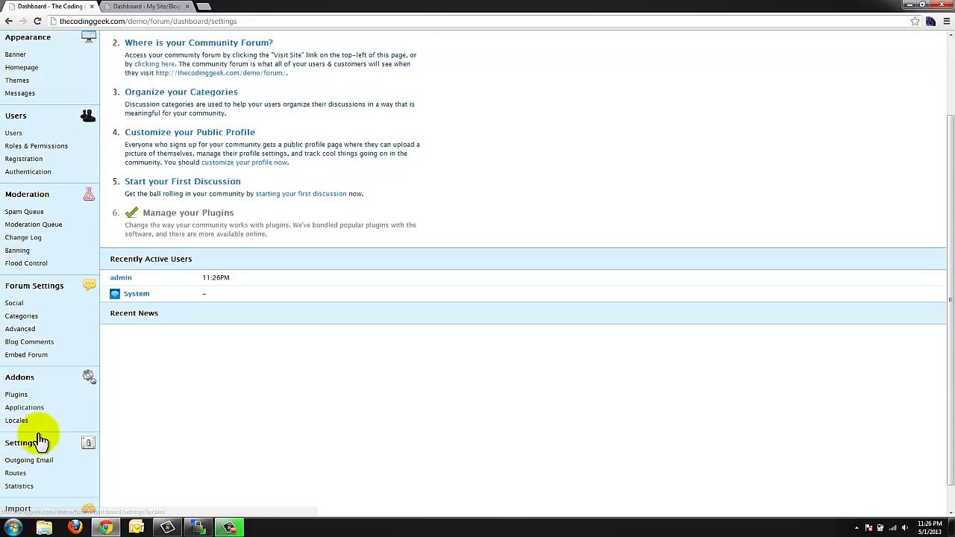
click(17, 395)
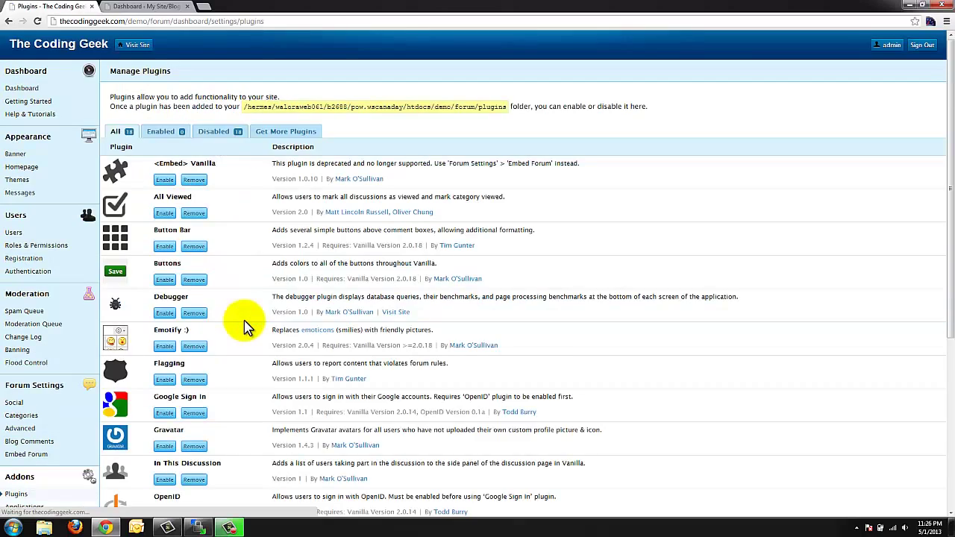
scroll(244, 320, down, 1)
scroll(244, 320, down, 5)
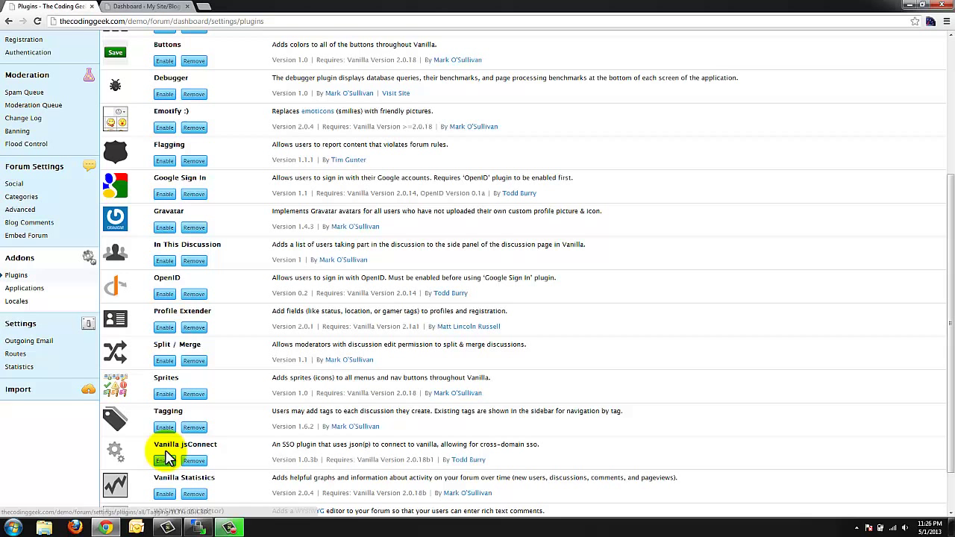
click(166, 460)
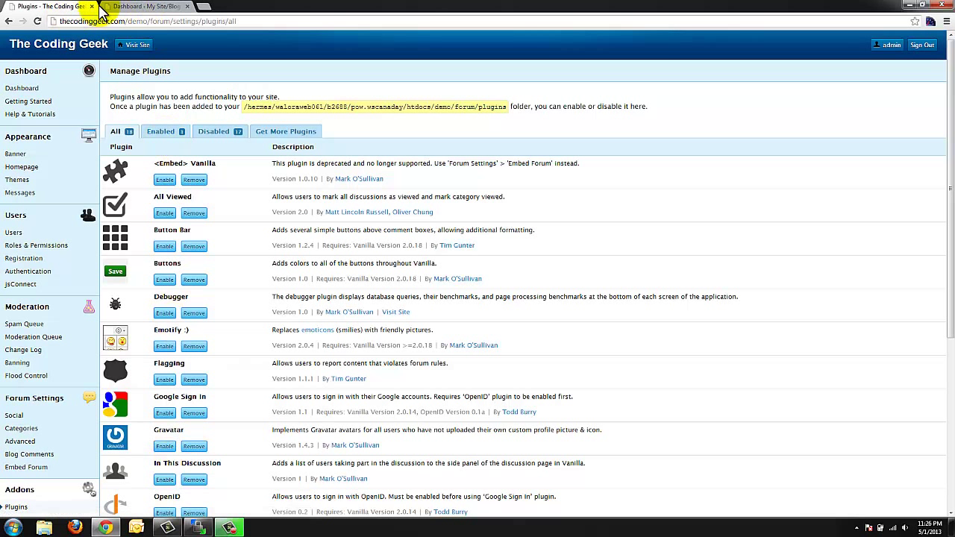
Activate the WP Vanilla Connect plugin in the WordPress site's installed plugins list
click(132, 7)
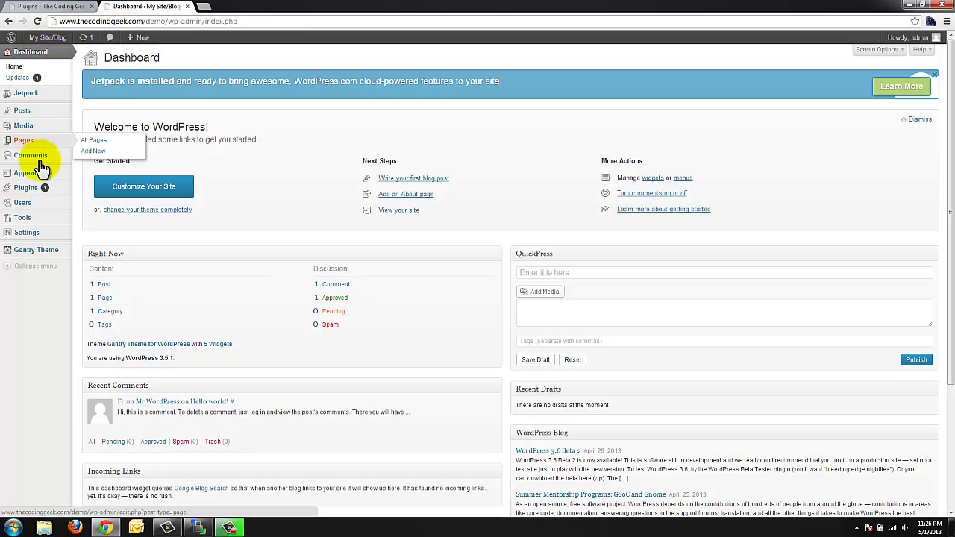
mouse_move(47, 191)
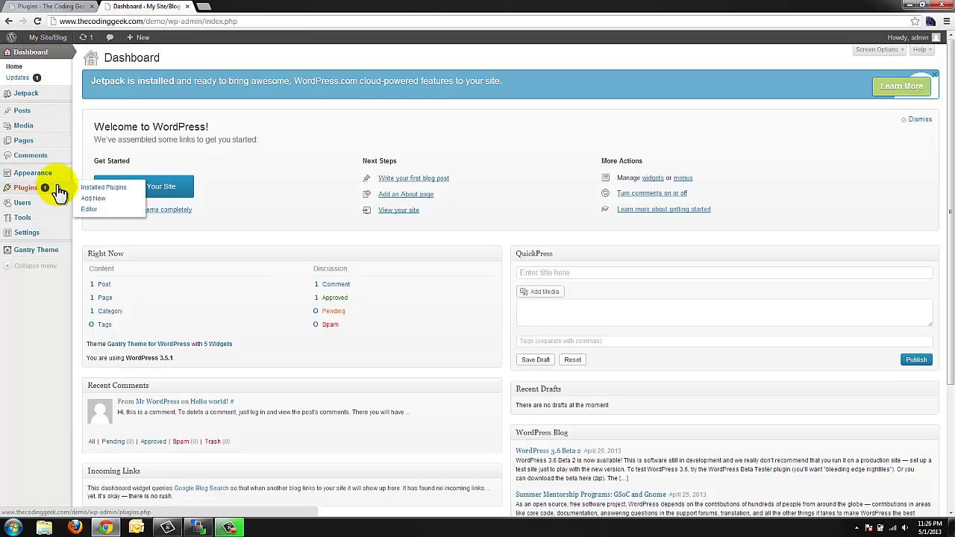
click(93, 194)
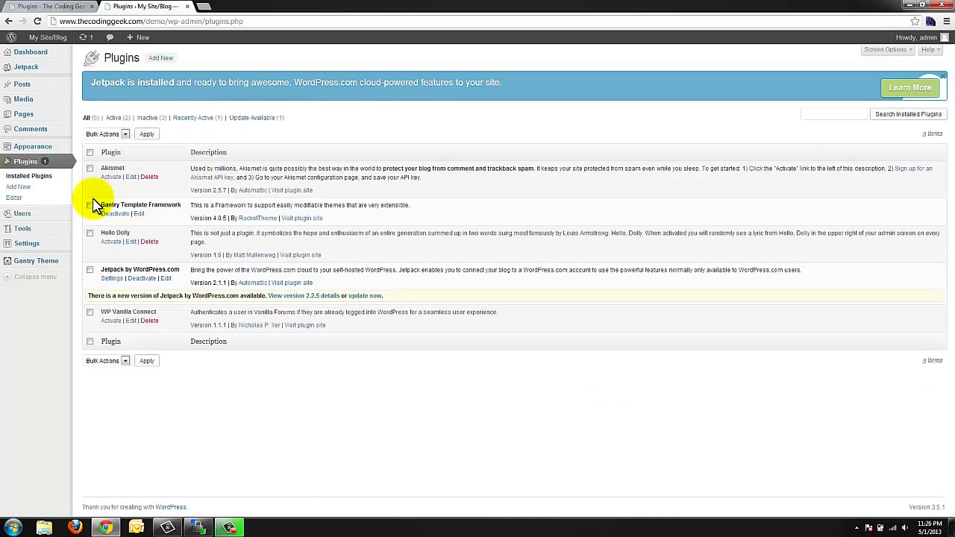
click(109, 321)
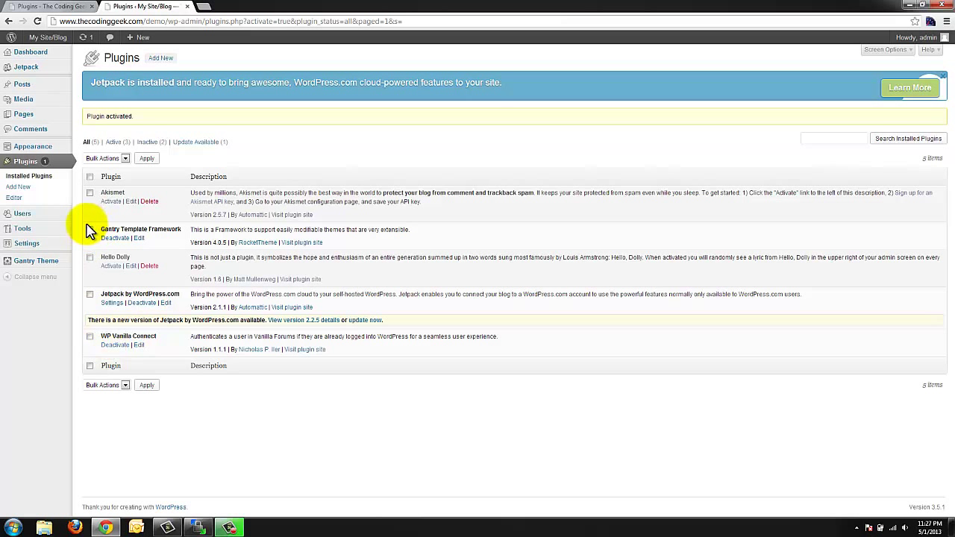
Open the WP Vanilla Connect settings and examine the Client ID, Secret, Vanilla URL and the URL sections further down
mouse_move(58, 215)
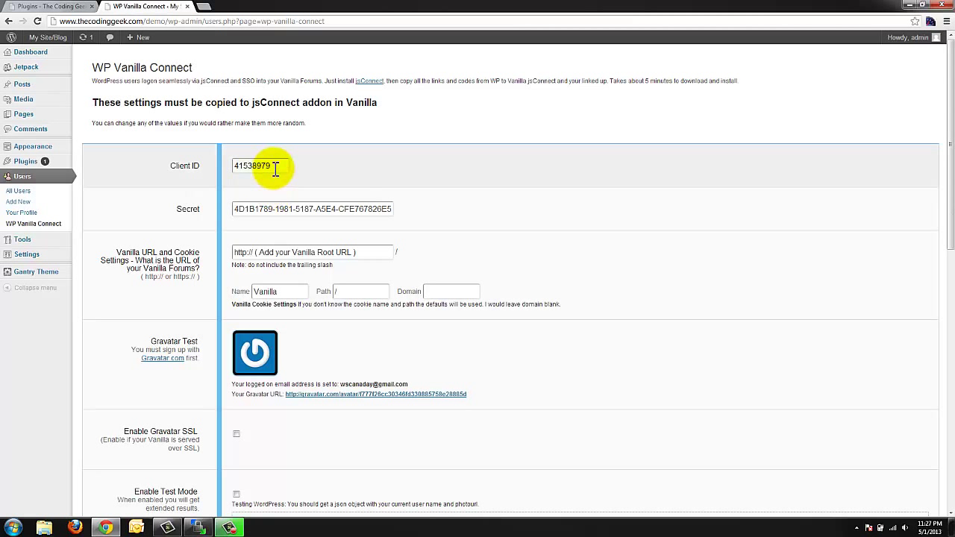
drag(277, 167, 231, 171)
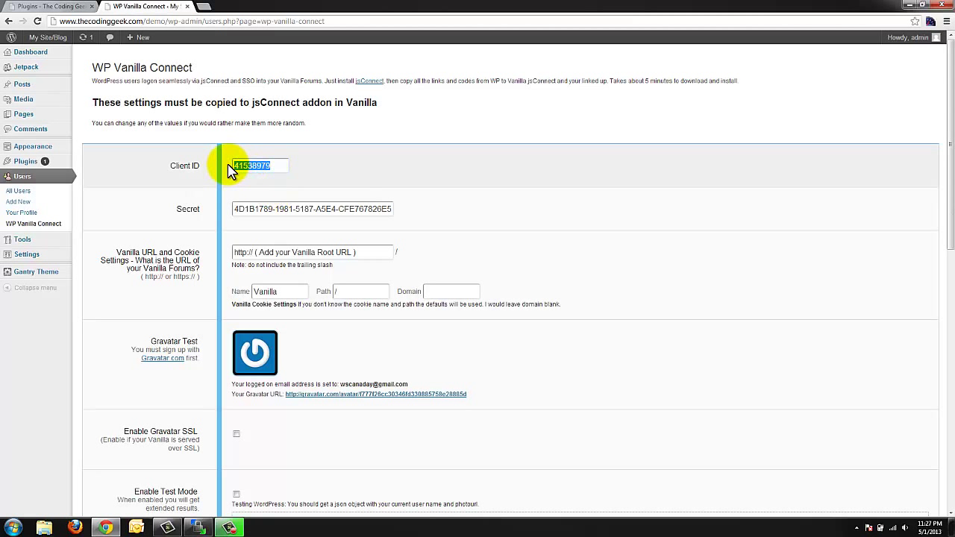
click(236, 211)
drag(236, 211, 478, 221)
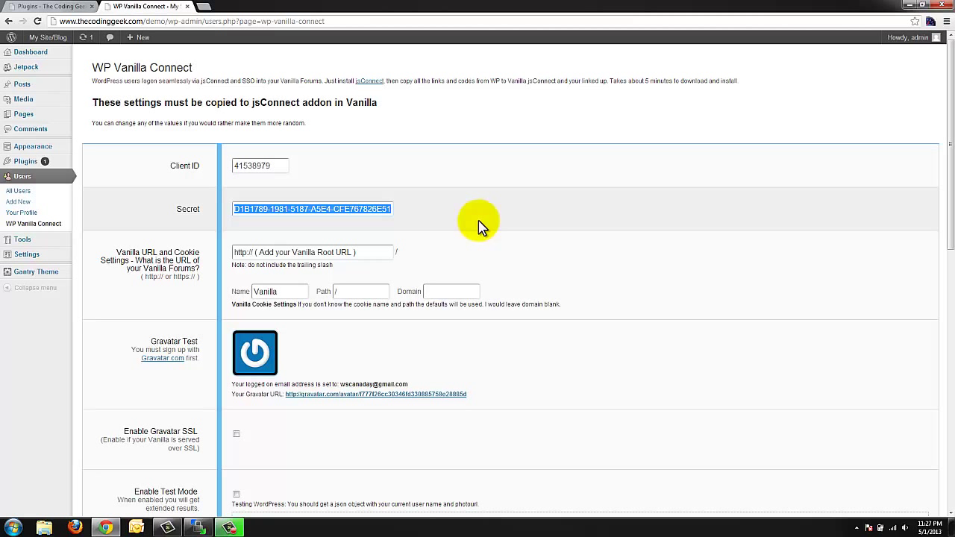
click(370, 253)
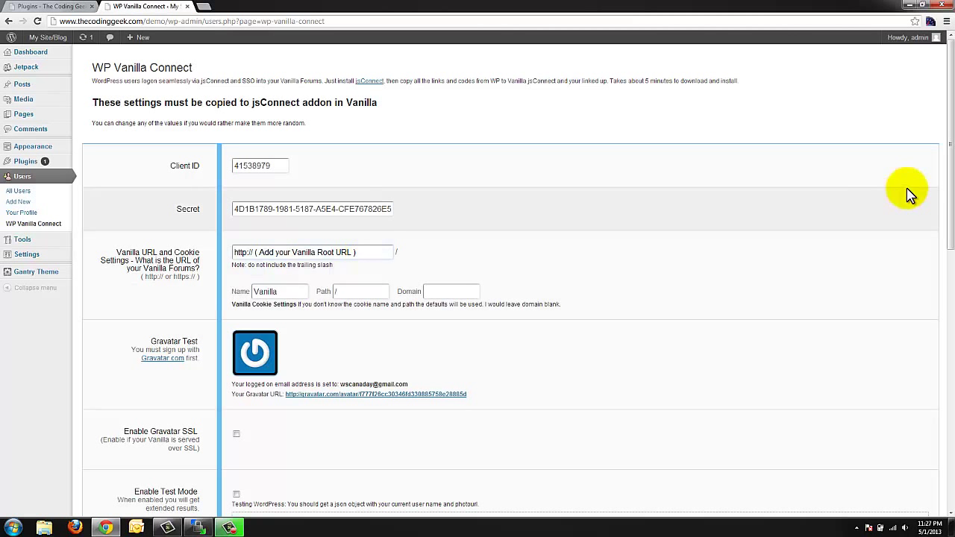
drag(950, 179, 944, 465)
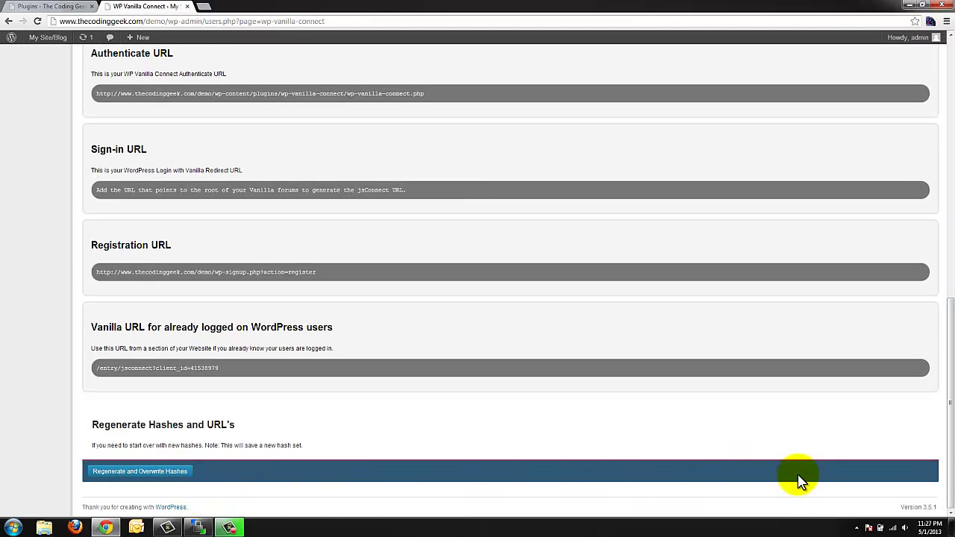
drag(950, 496, 953, 160)
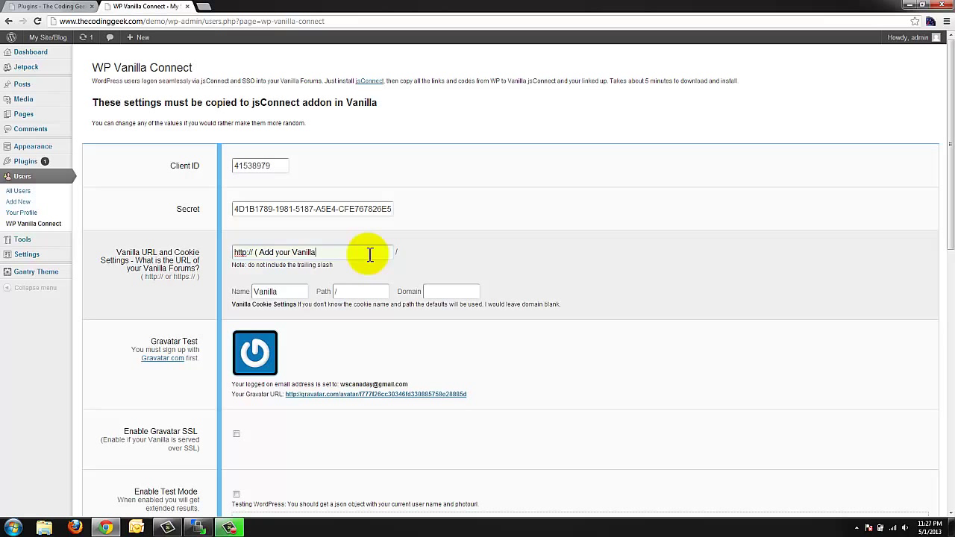
key(BackSpace)
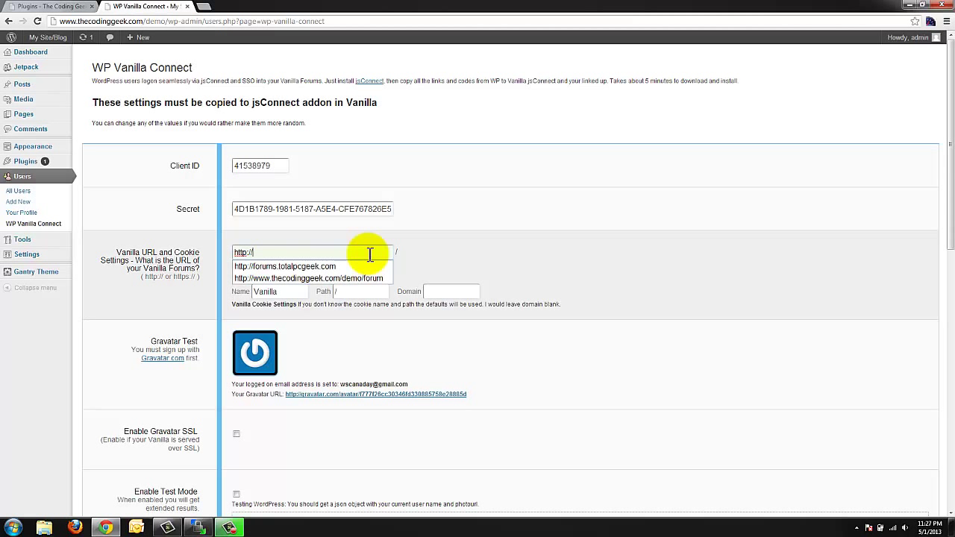
click(353, 279)
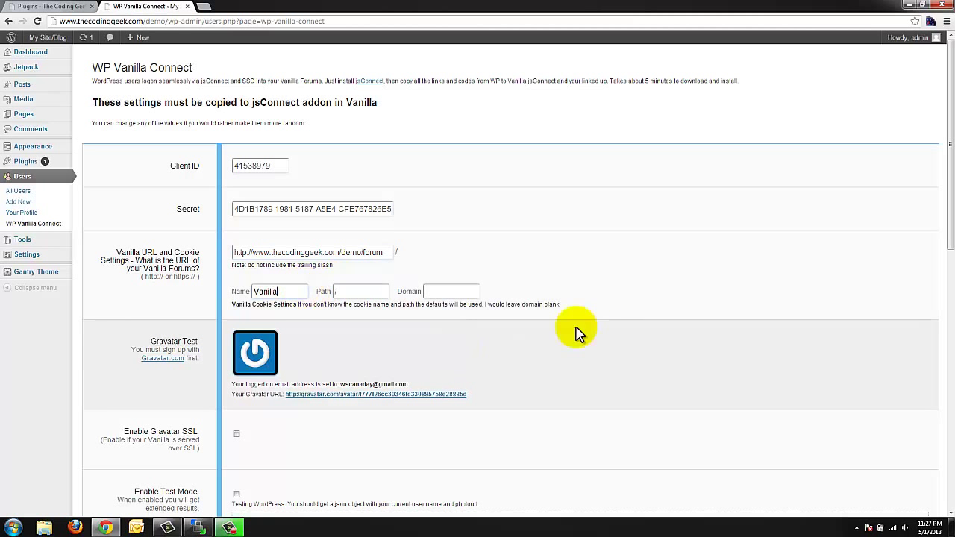
drag(950, 233, 945, 299)
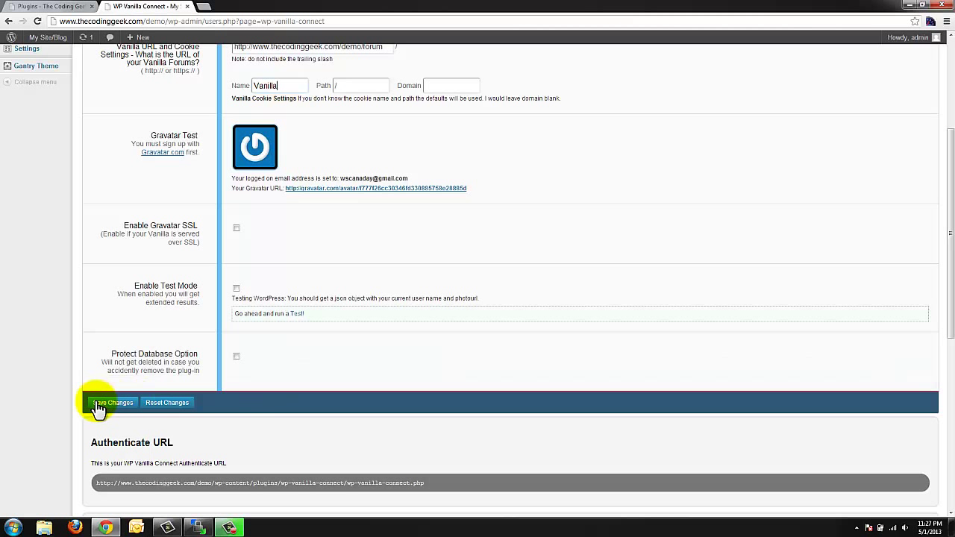
click(99, 406)
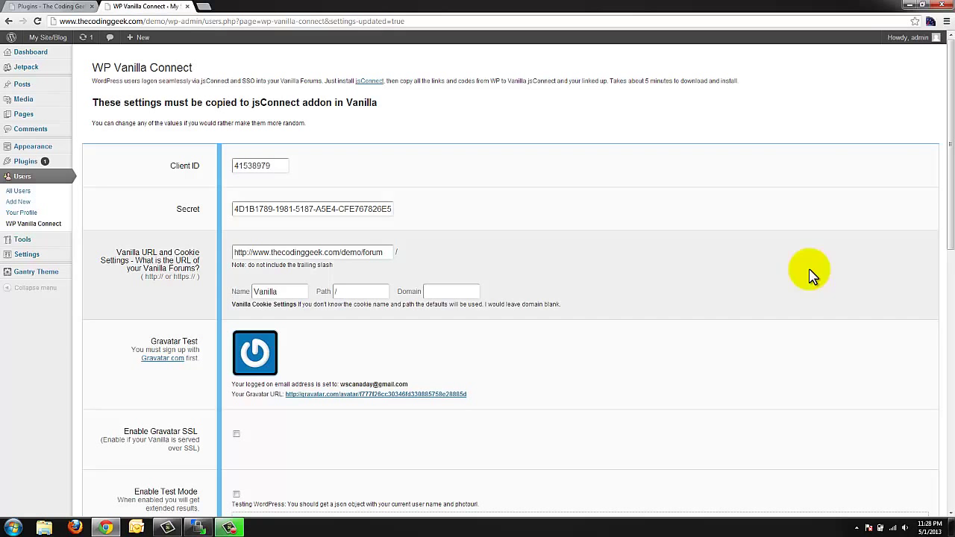
drag(951, 154, 949, 357)
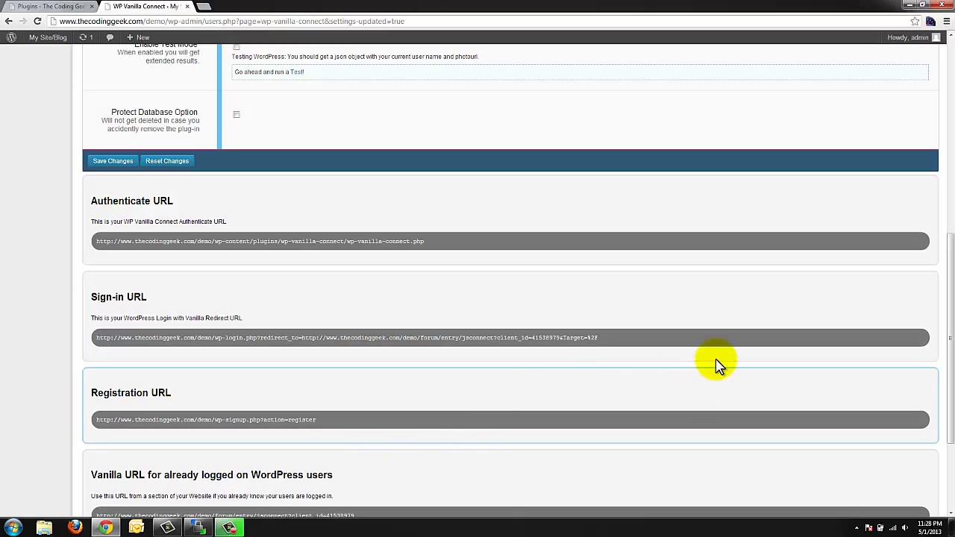
drag(949, 341, 942, 369)
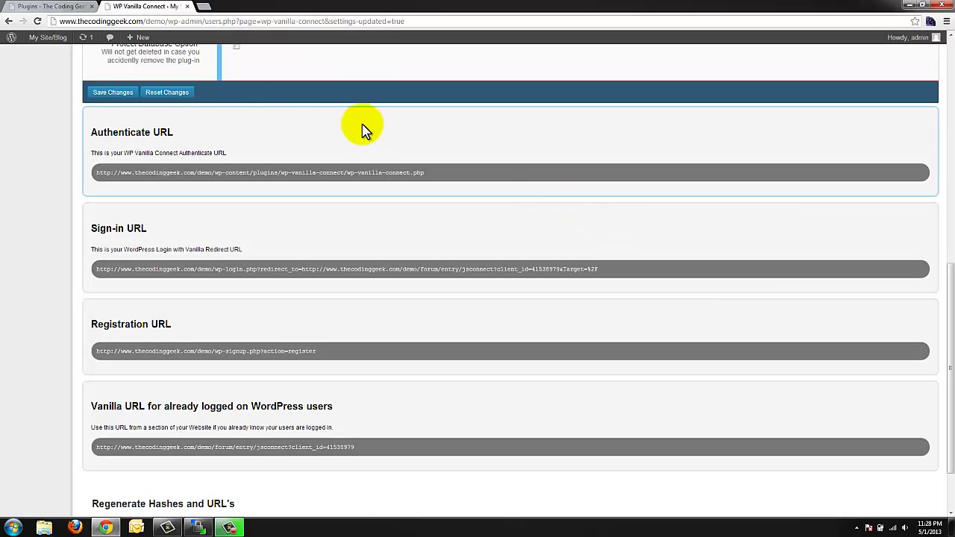
Open the Vanilla jsConnect plugin's settings in the forum dashboard and start adding a connection
click(23, 8)
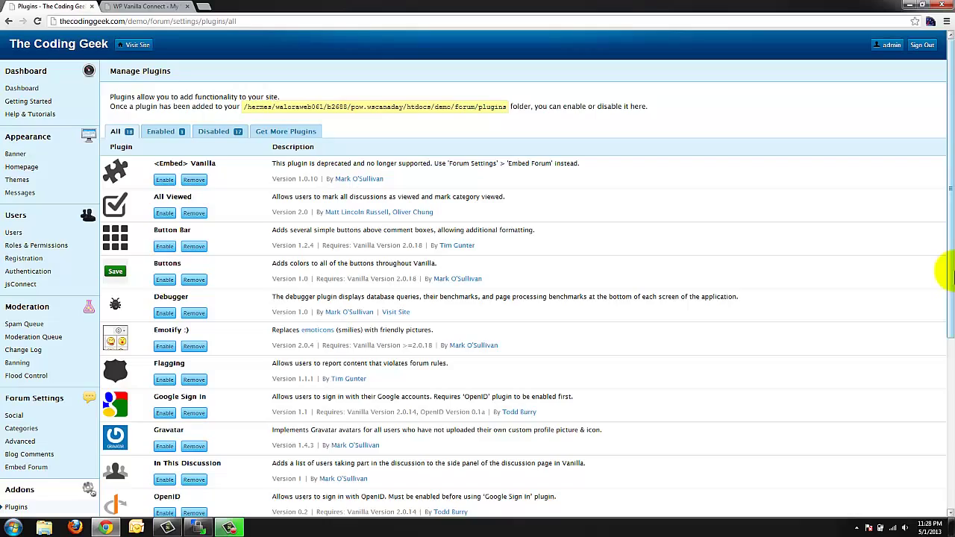
drag(952, 257, 952, 429)
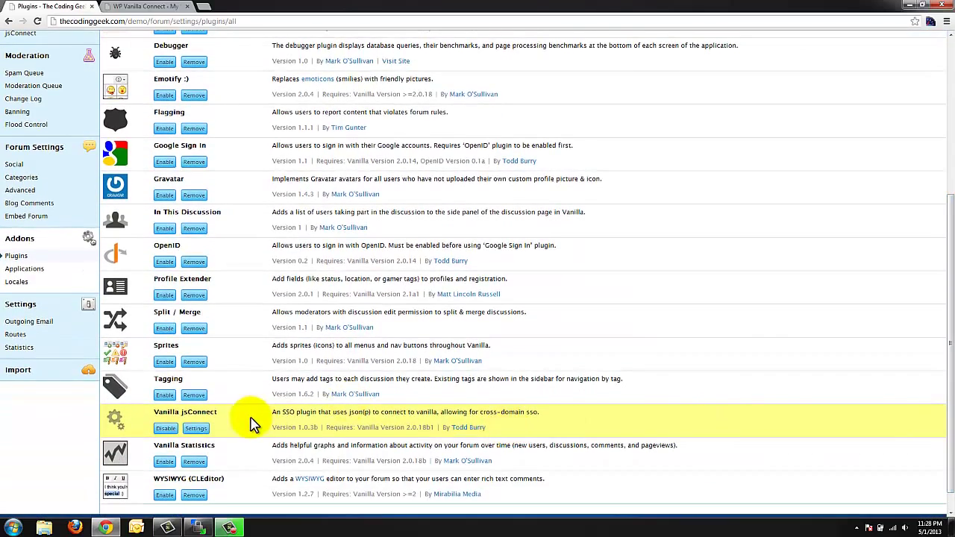
click(198, 429)
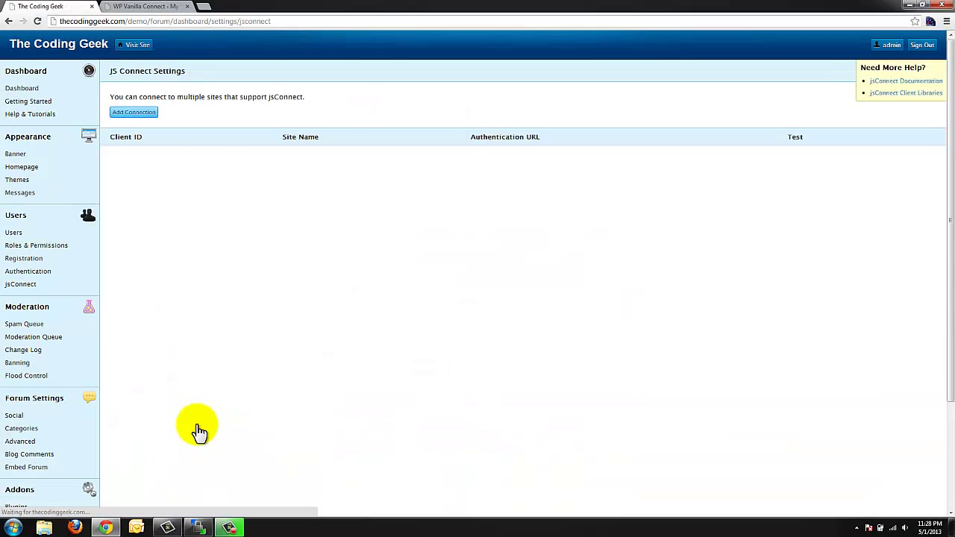
click(124, 119)
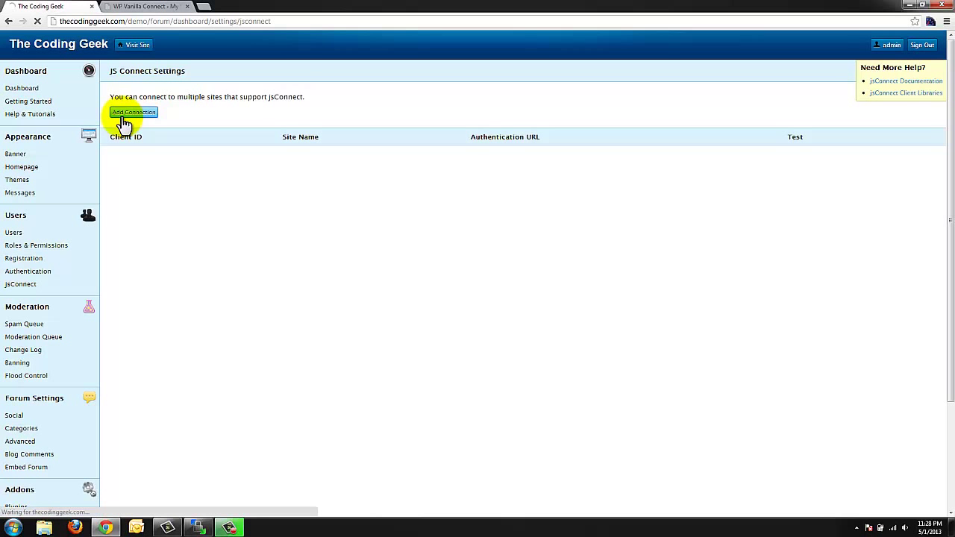
Copy the Client ID from the WP Vanilla Connect settings into the new jsConnect connection's Client ID field
click(131, 8)
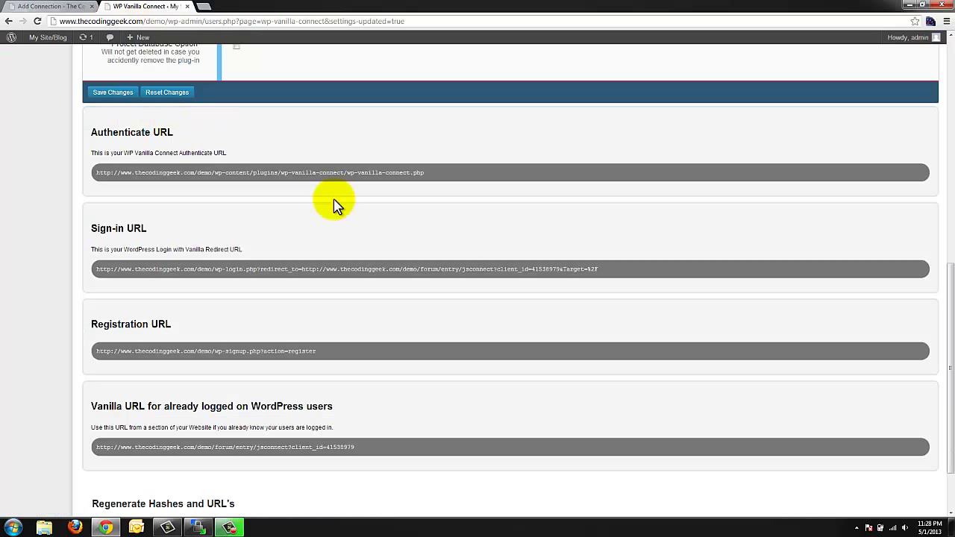
drag(945, 326, 949, 93)
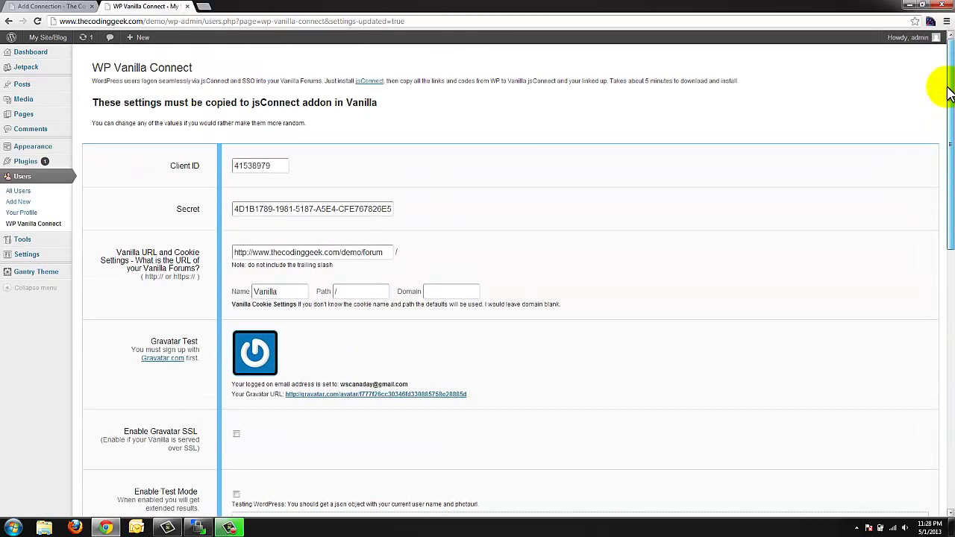
click(276, 166)
drag(276, 166, 216, 174)
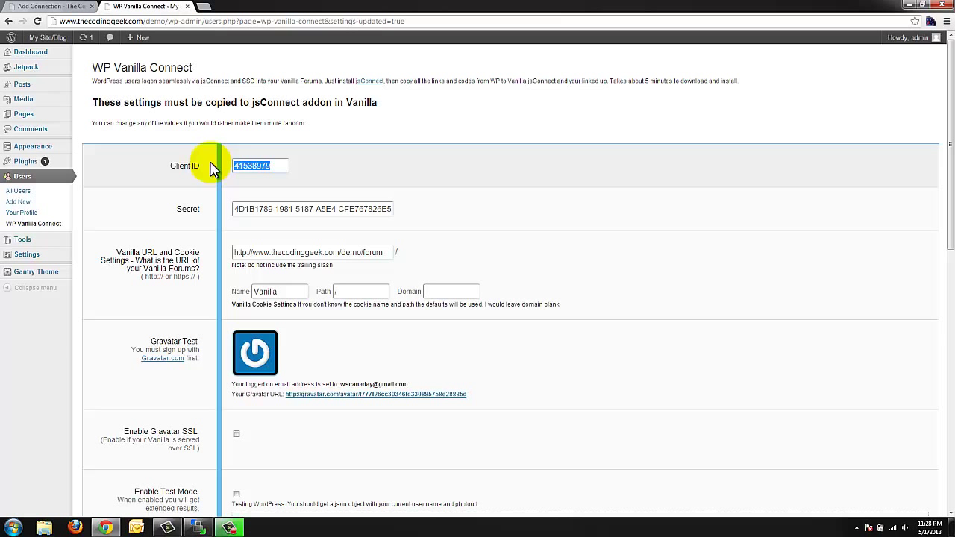
click(37, 7)
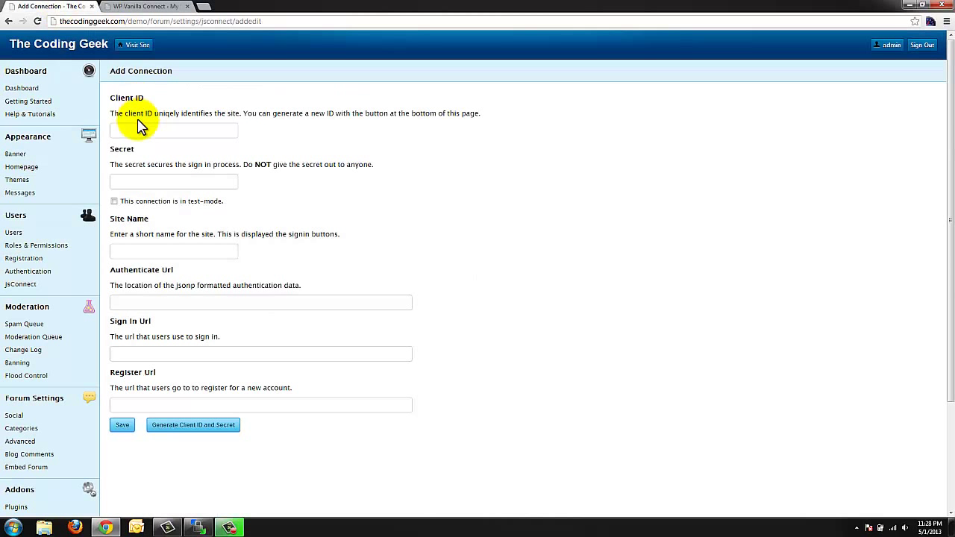
click(141, 130)
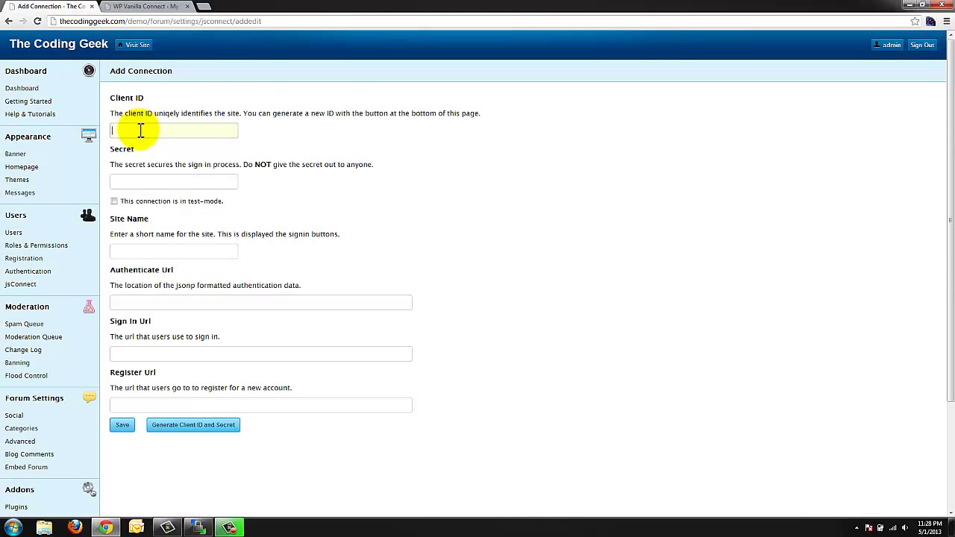
Copy the Secret from the WP Vanilla Connect settings into the new jsConnect connection's Secret field
click(136, 181)
click(128, 9)
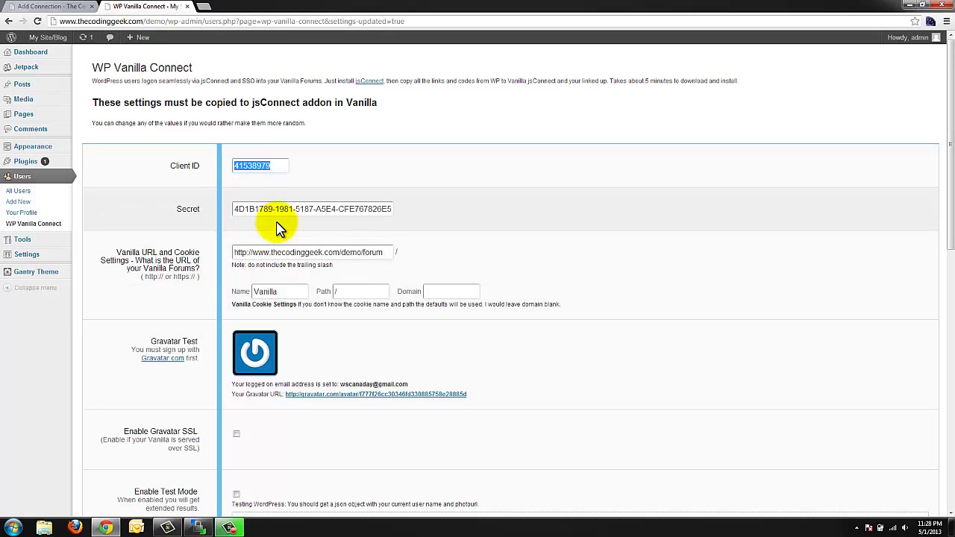
double_click(285, 215)
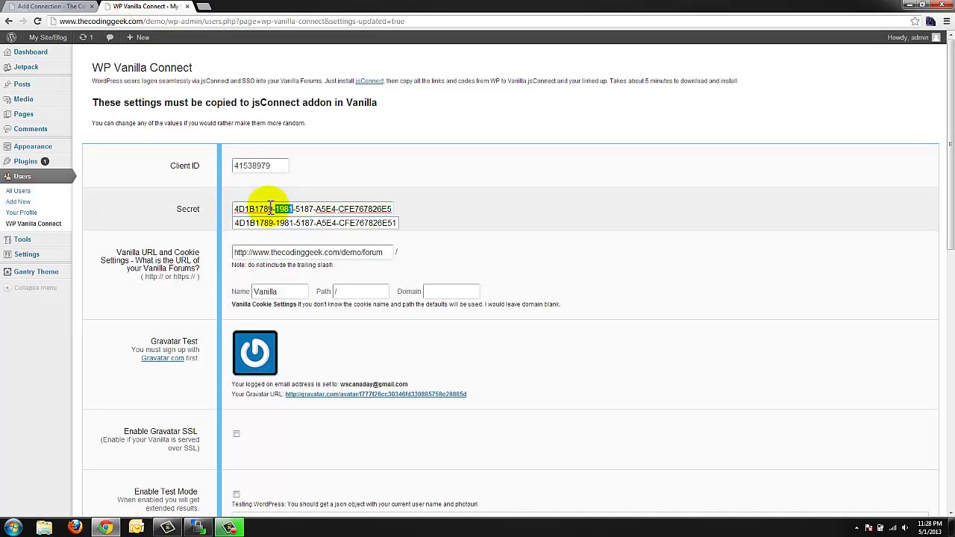
click(270, 209)
drag(236, 210, 514, 209)
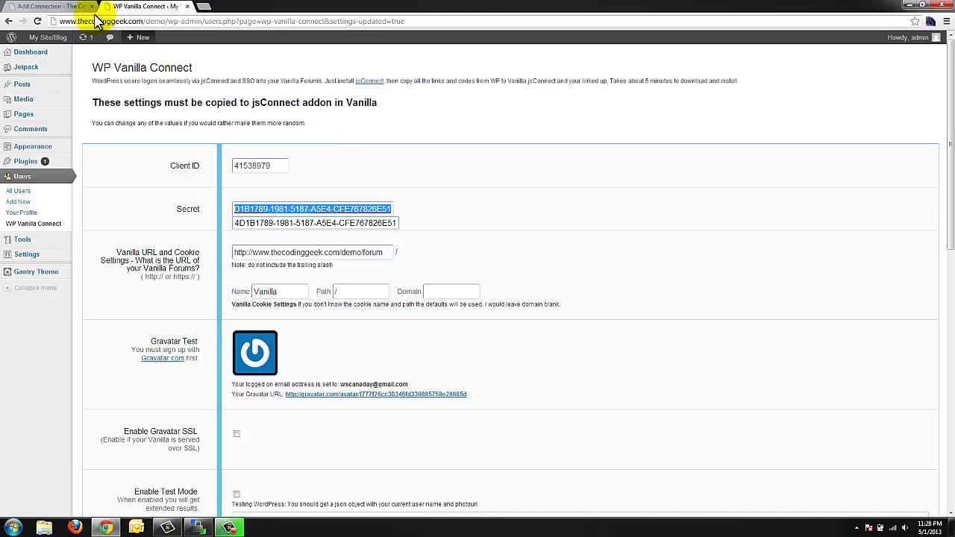
click(45, 6)
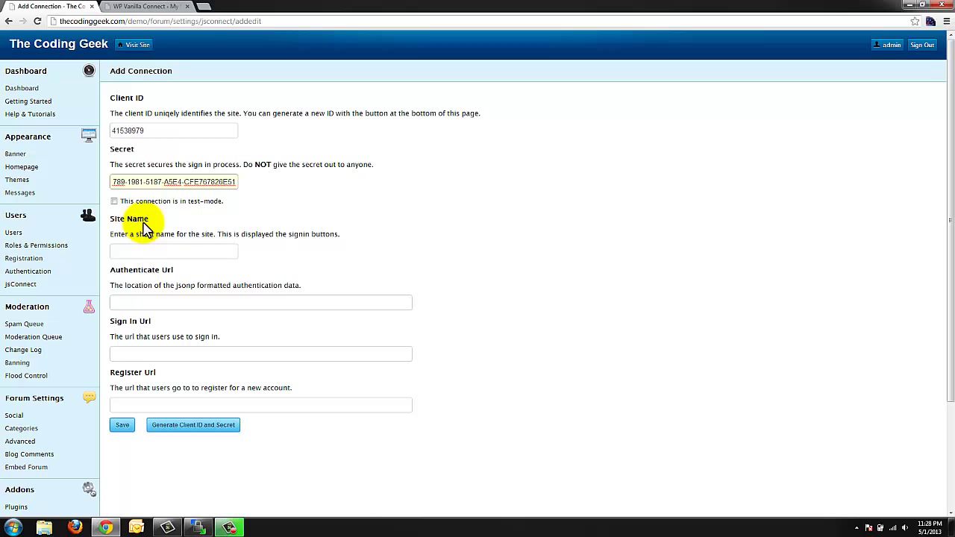
Set the connection's Site Name to TheCodingGeek Demo and copy the Authenticate URL from WP Vanilla Connect into its Authenticate Url field
click(141, 251)
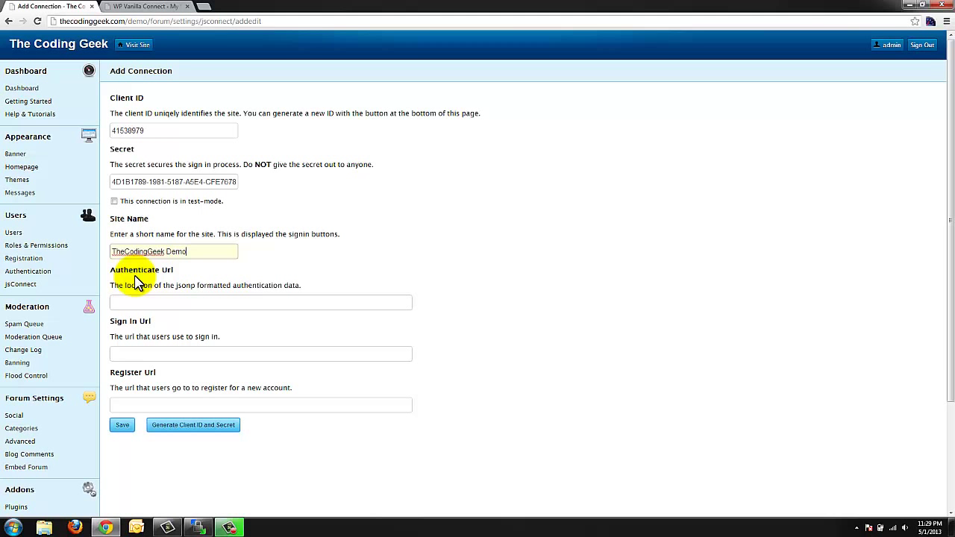
click(129, 302)
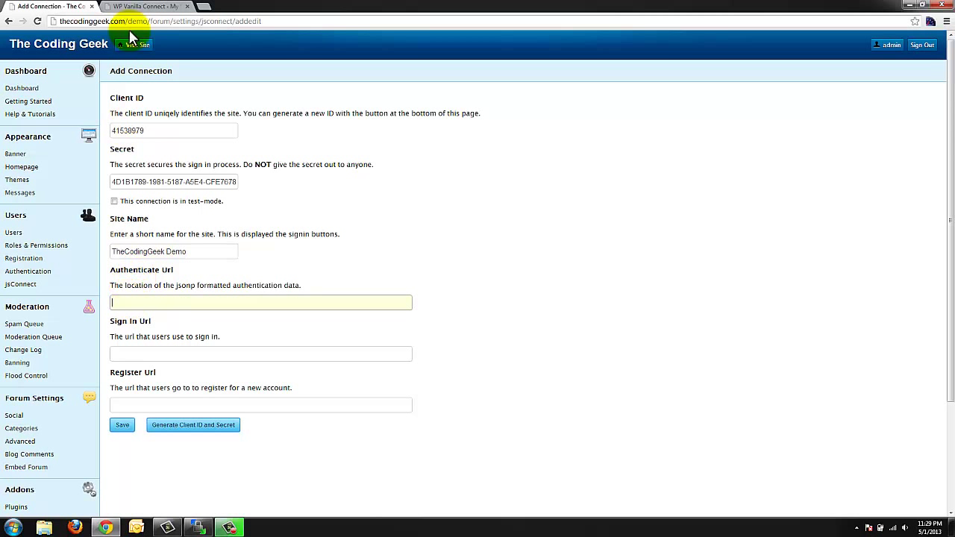
click(150, 6)
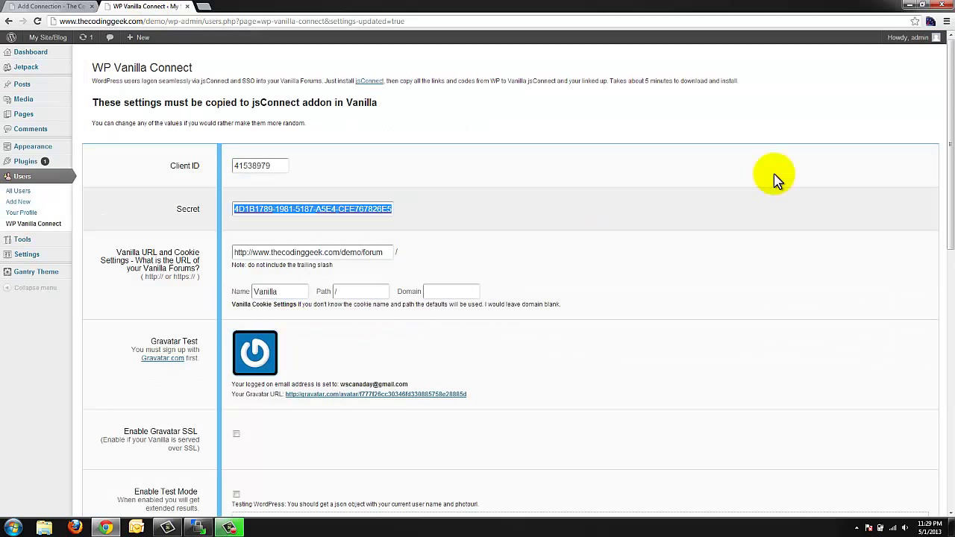
drag(948, 138, 717, 347)
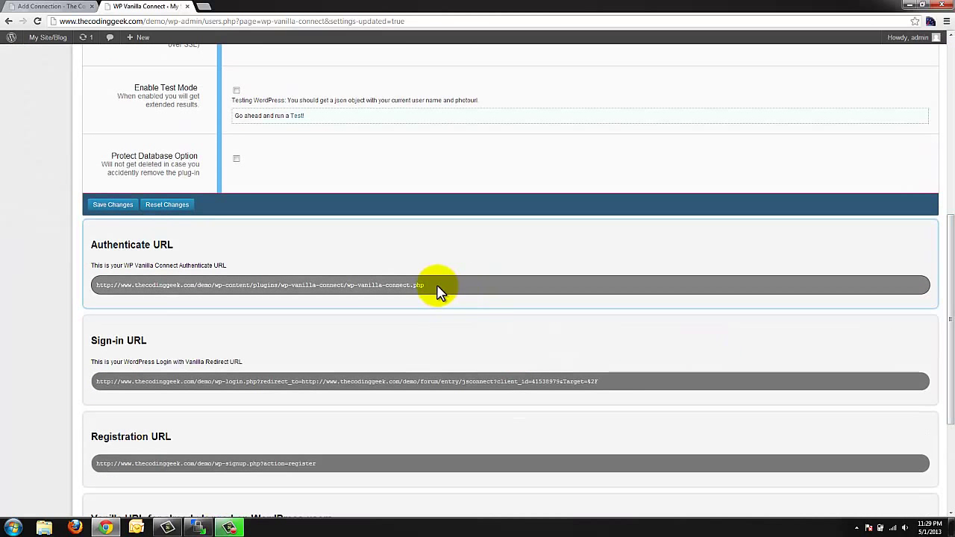
drag(433, 285, 74, 285)
key(ctrl+c)
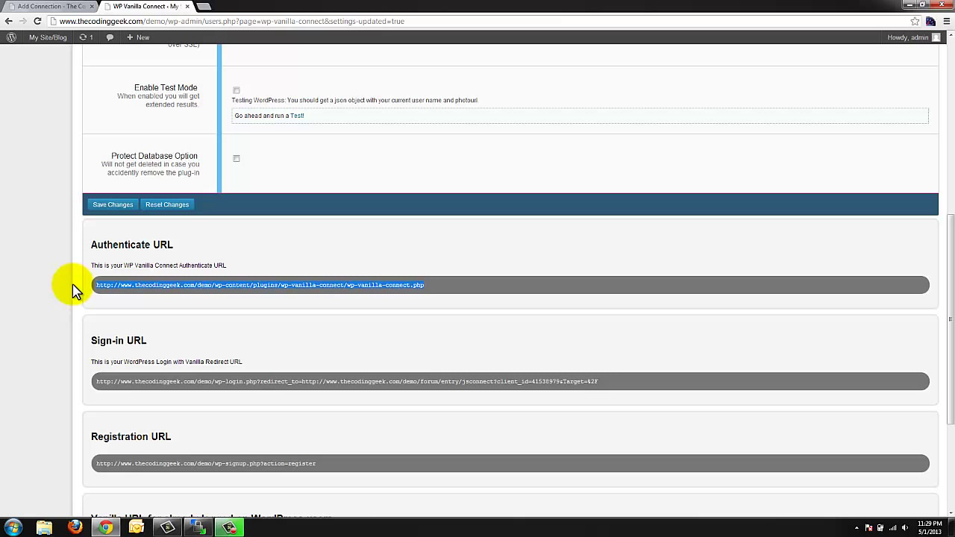
click(60, 7)
key(ctrl+v)
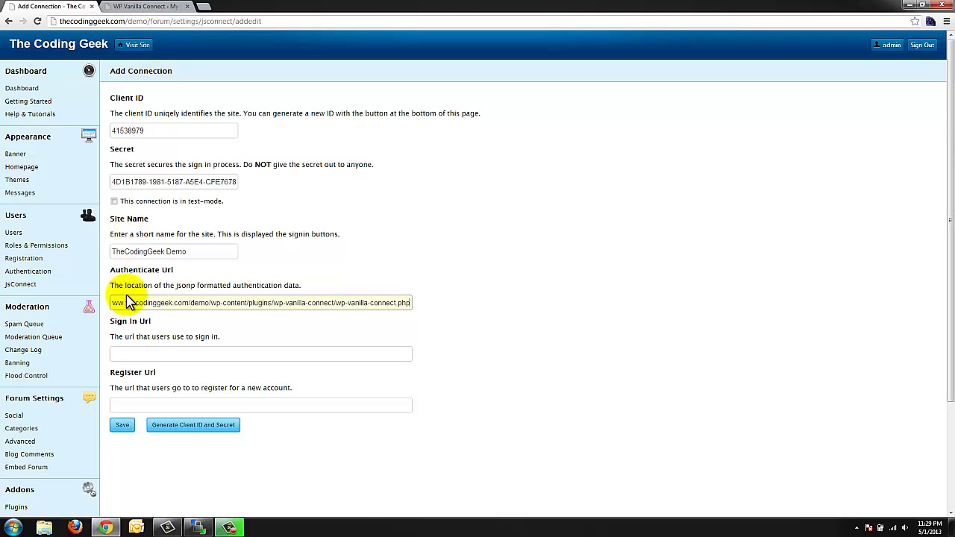
Copy the Sign-in URL from the WP Vanilla Connect settings into the jsConnect connection's Sign In Url field
click(128, 353)
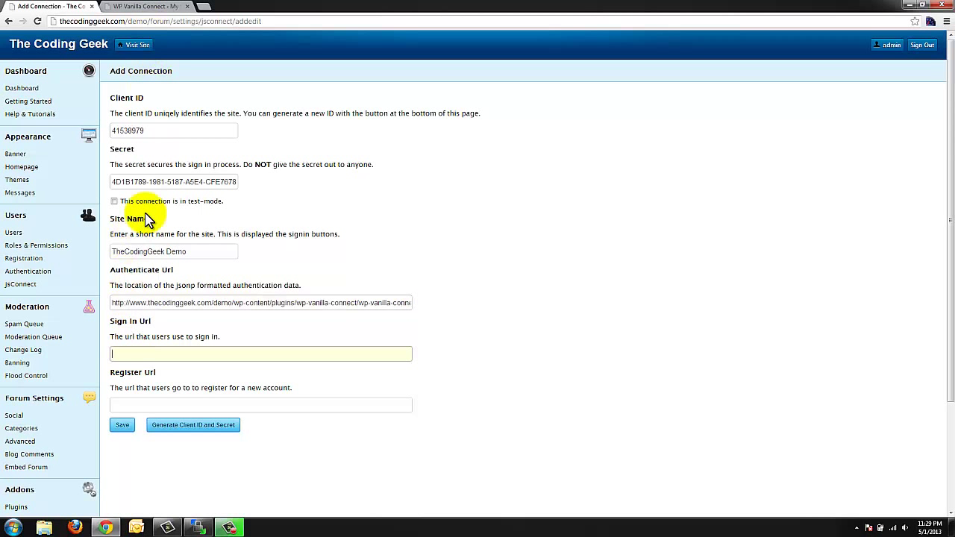
click(147, 7)
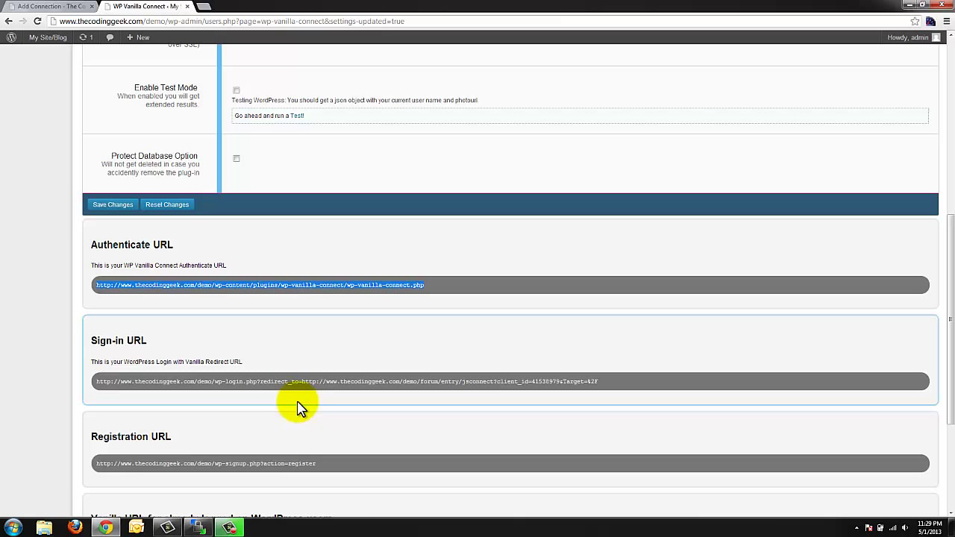
drag(599, 382, 93, 388)
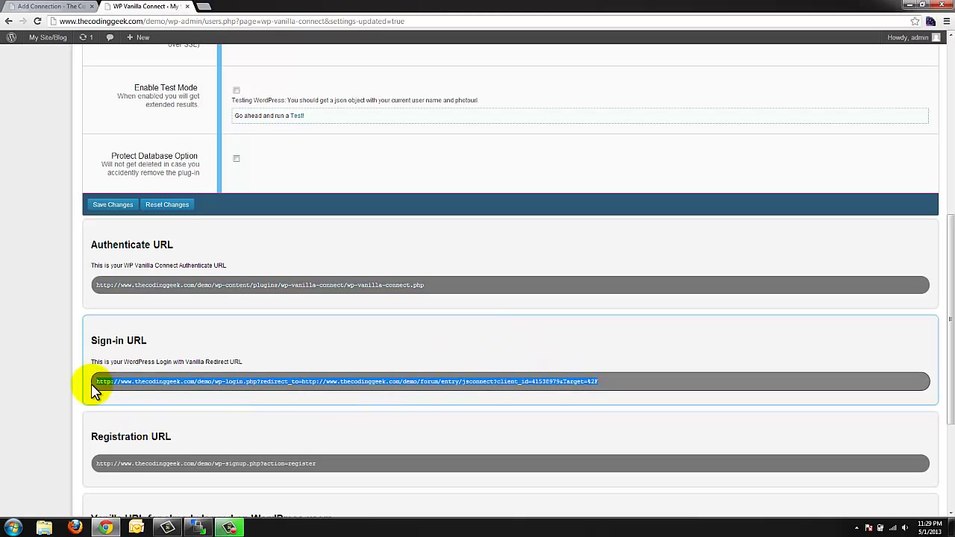
click(39, 7)
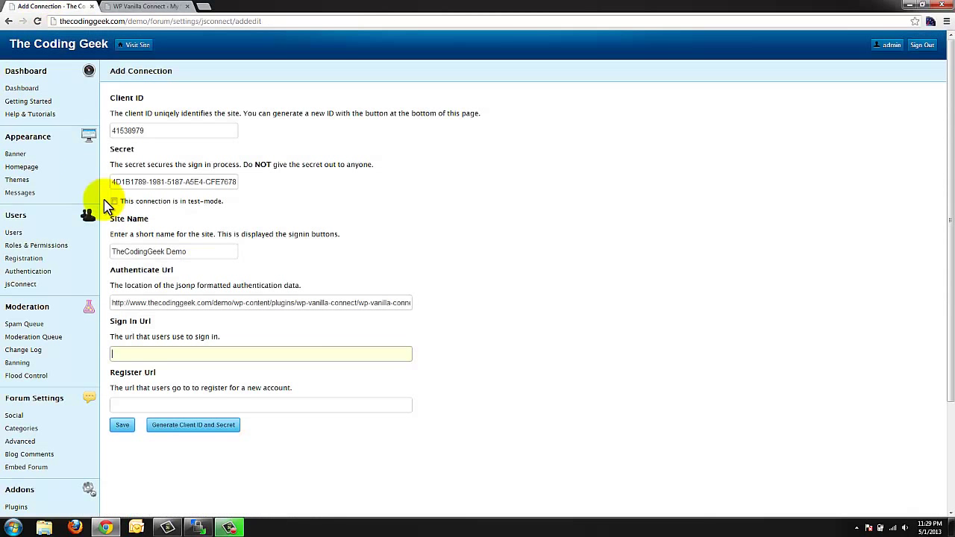
key(ctrl+v)
Copy the Registration URL from WP Vanilla Connect into the connection's Register Url field and save the jsConnect connection
click(120, 405)
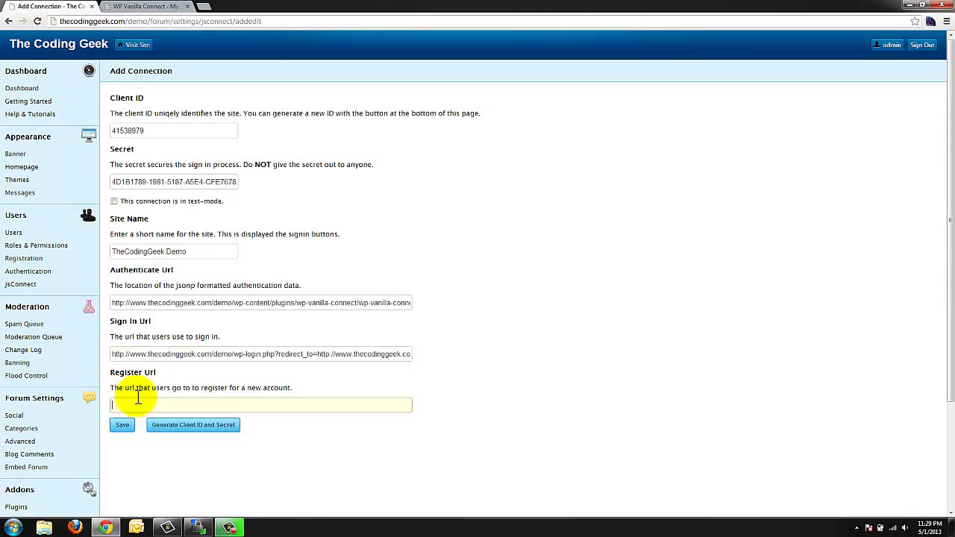
click(153, 6)
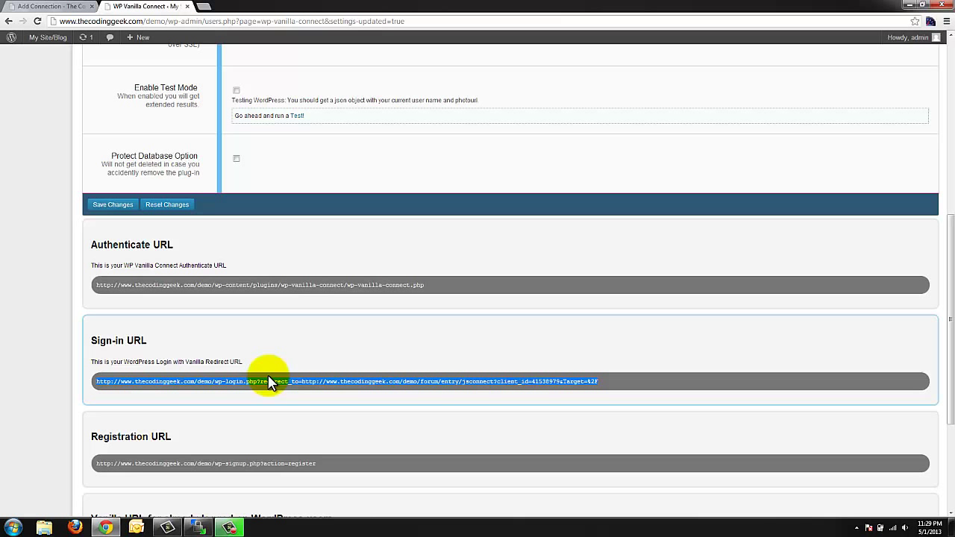
drag(316, 464, 86, 465)
key(ctrl+c)
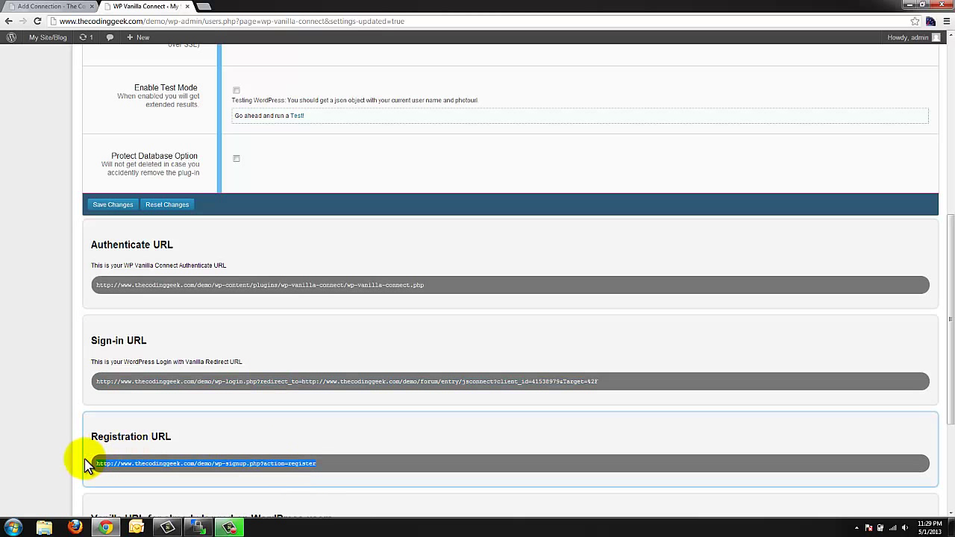
click(64, 8)
key(ctrl+v)
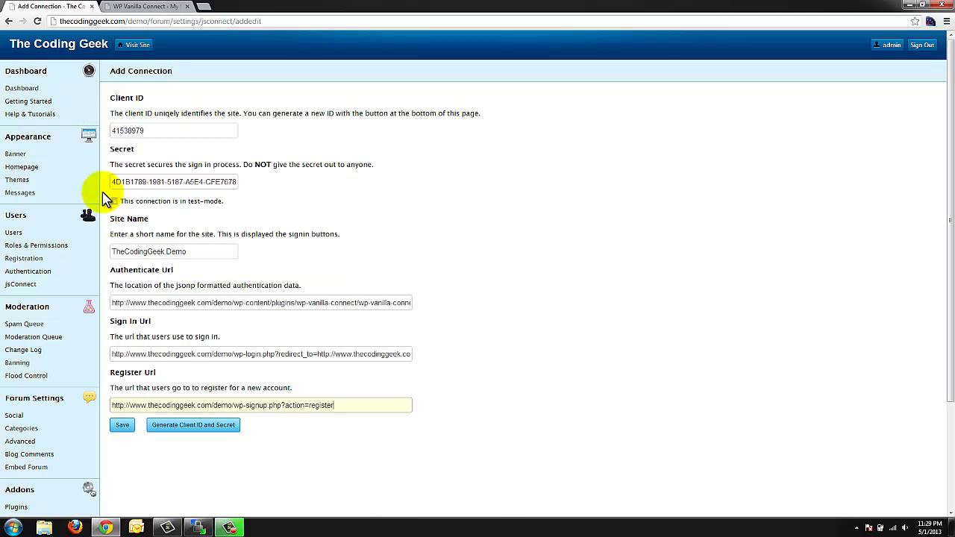
click(122, 427)
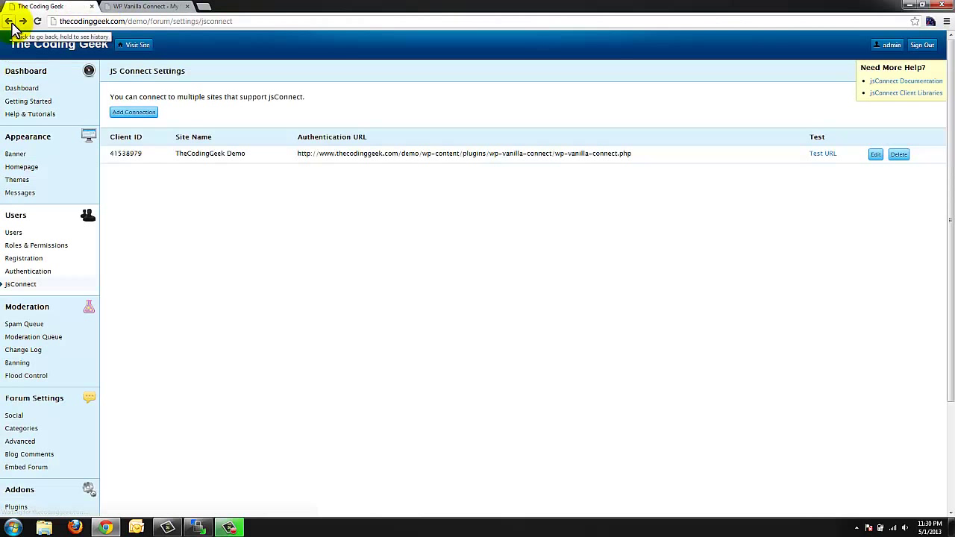
click(141, 9)
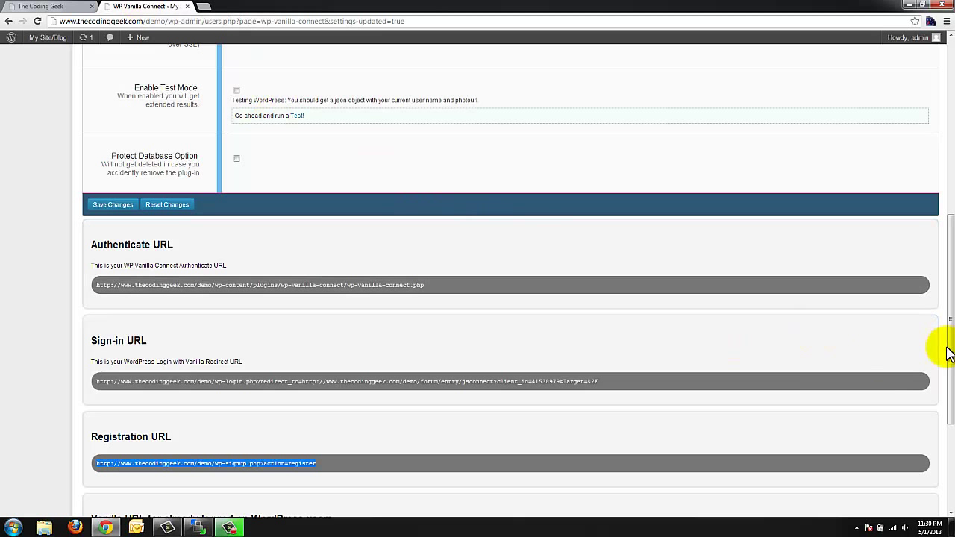
drag(946, 348, 925, 101)
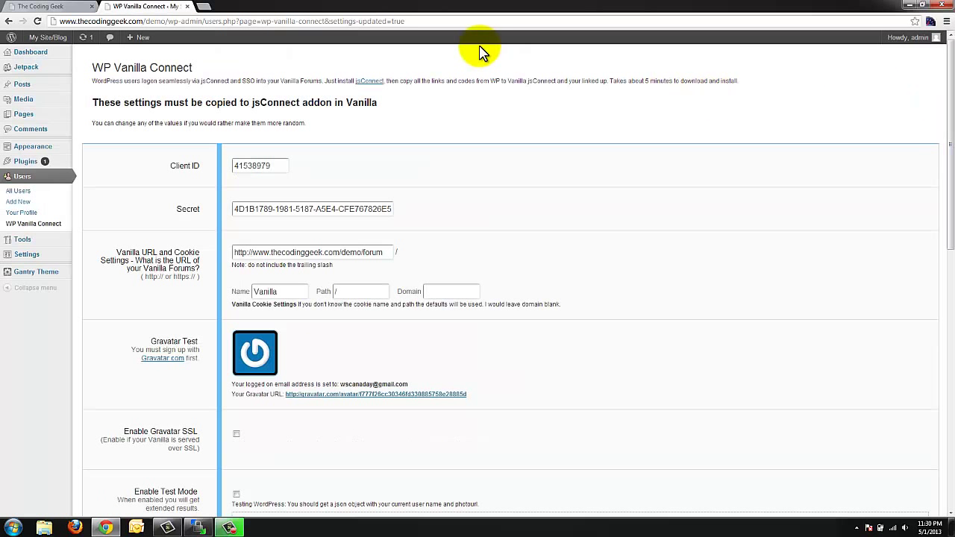
click(66, 11)
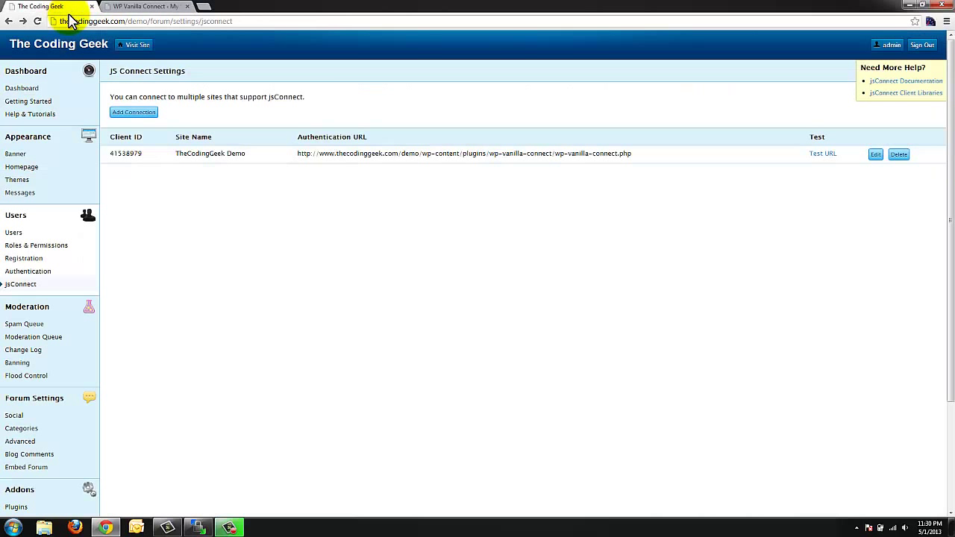
Sign out of the Vanilla forum and start signing in again through the TheCodingGeek Demo connection
click(921, 44)
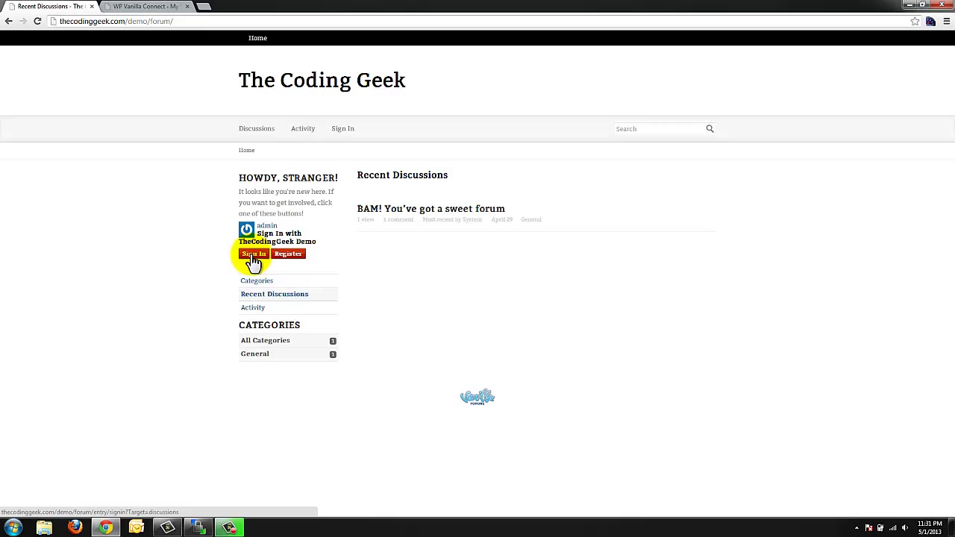
click(254, 258)
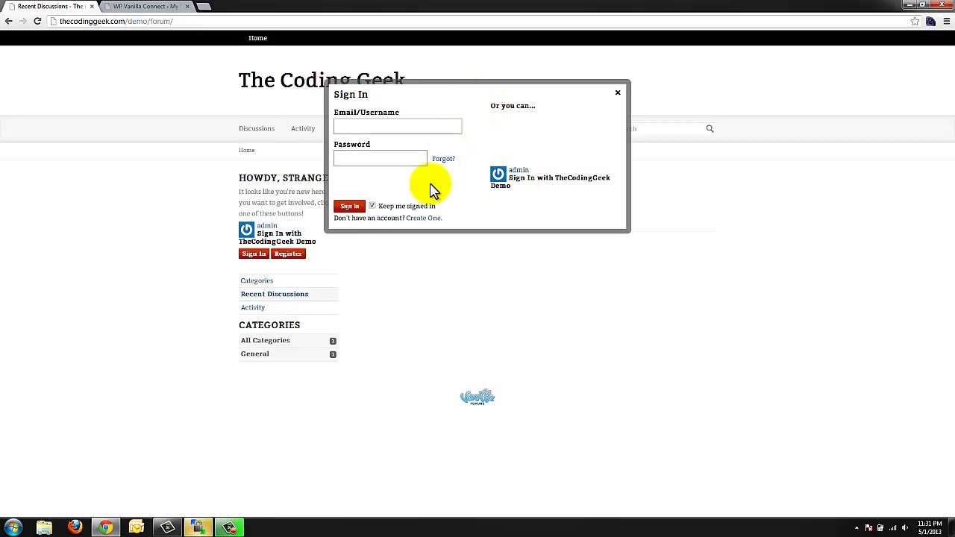
click(523, 178)
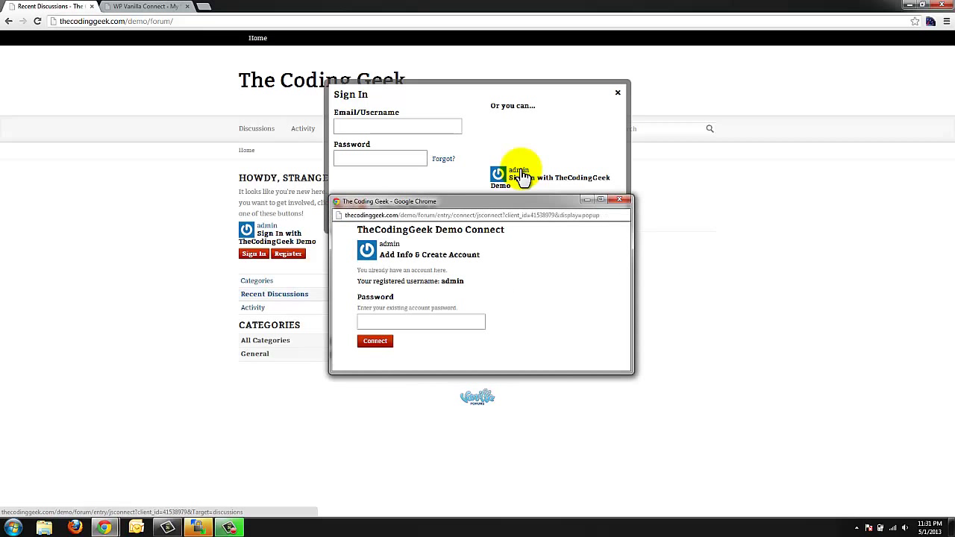
Enter the existing forum account's password and connect that account to the TheCodingGeek Demo sign-in
click(440, 321)
text(••••••)
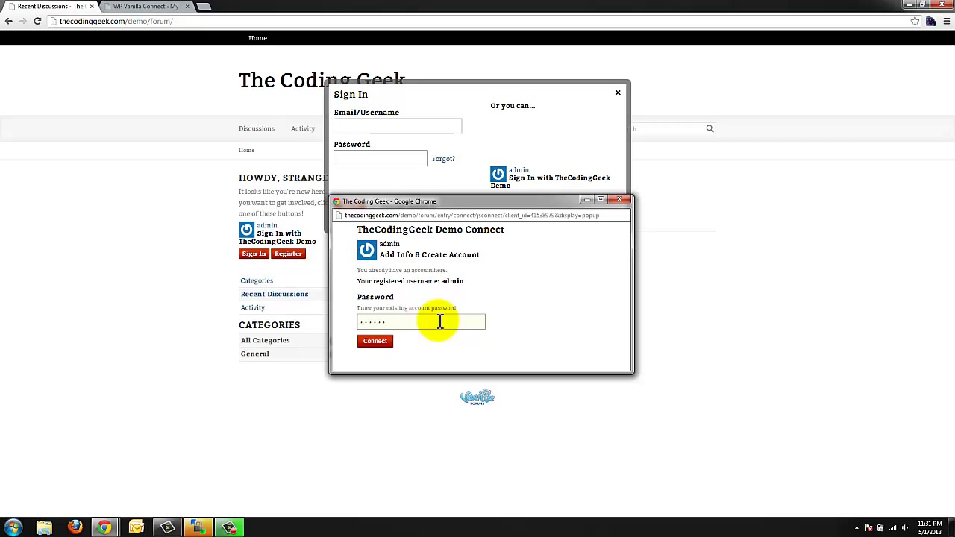
text(••)
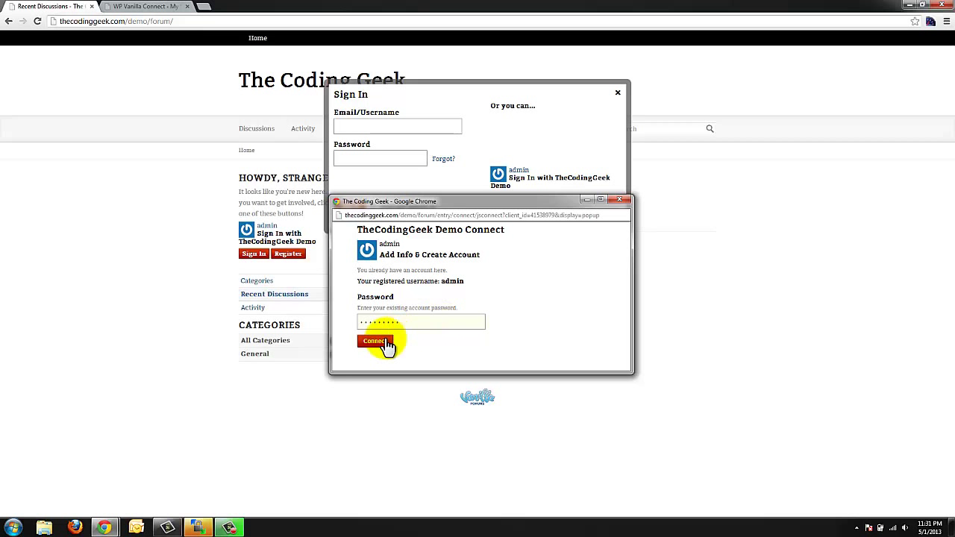
click(382, 343)
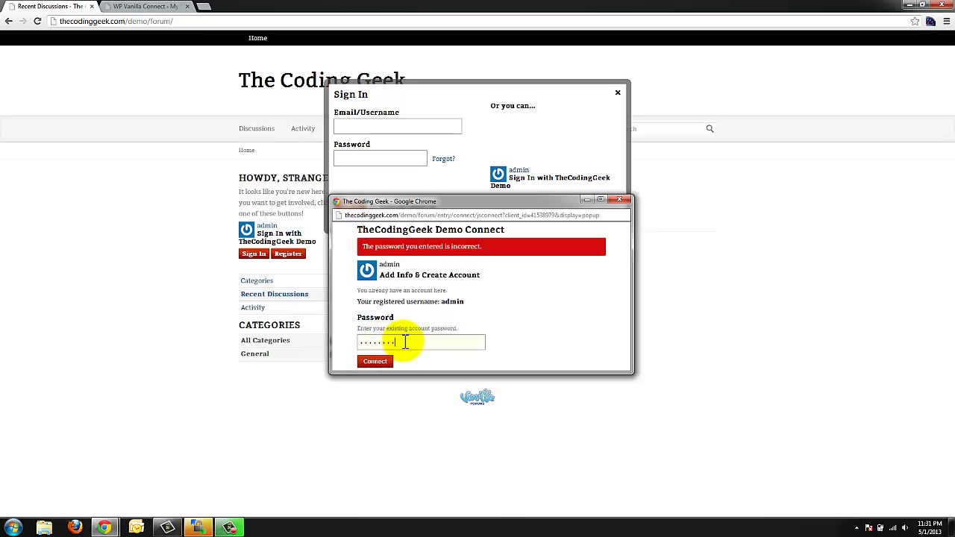
text(•)
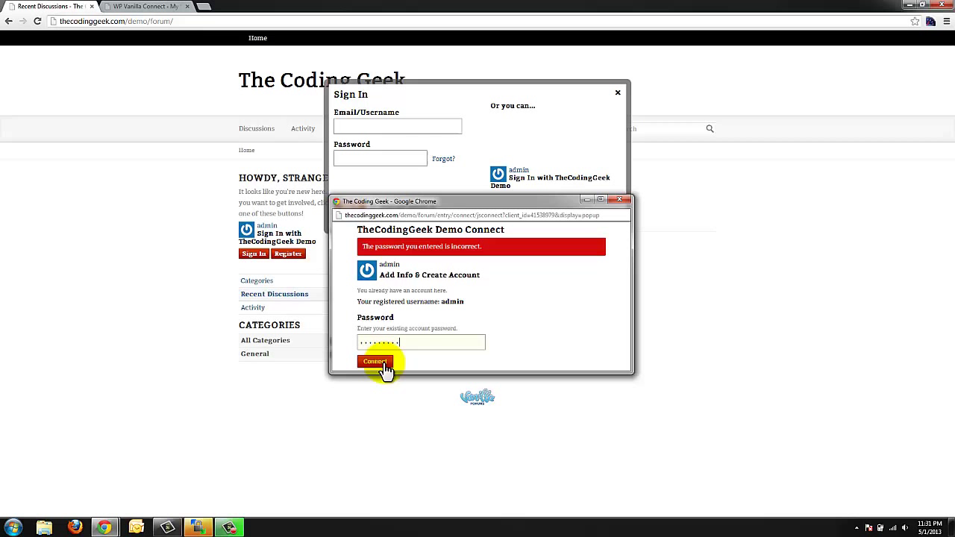
click(379, 363)
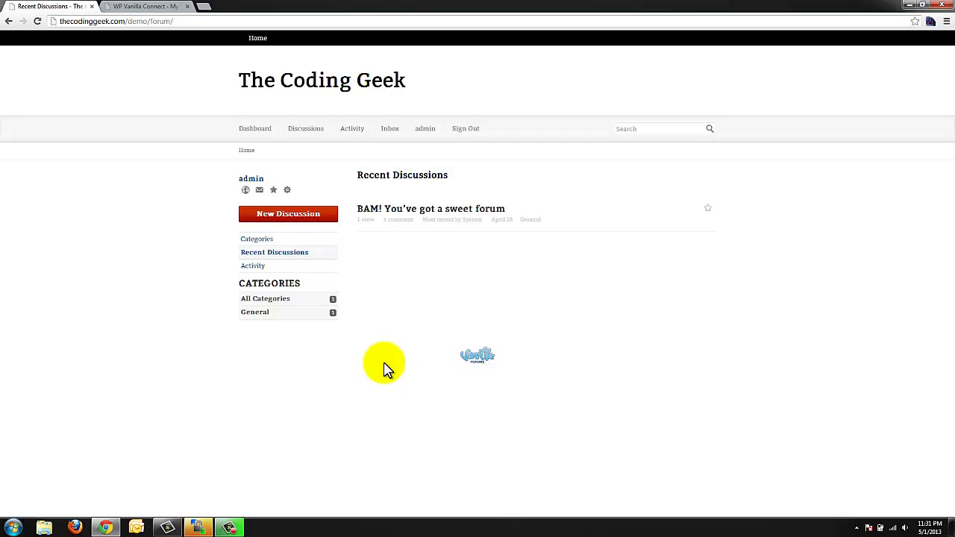
click(167, 10)
click(52, 9)
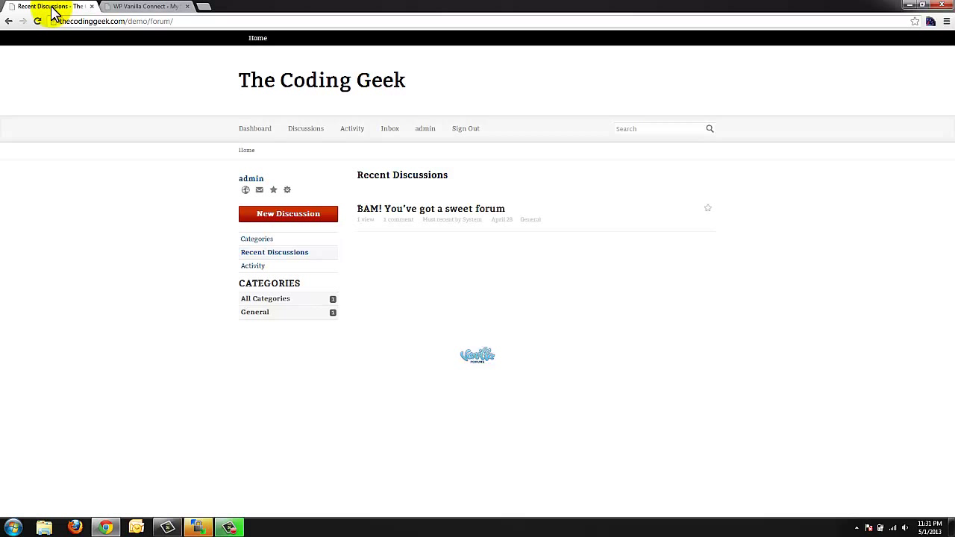